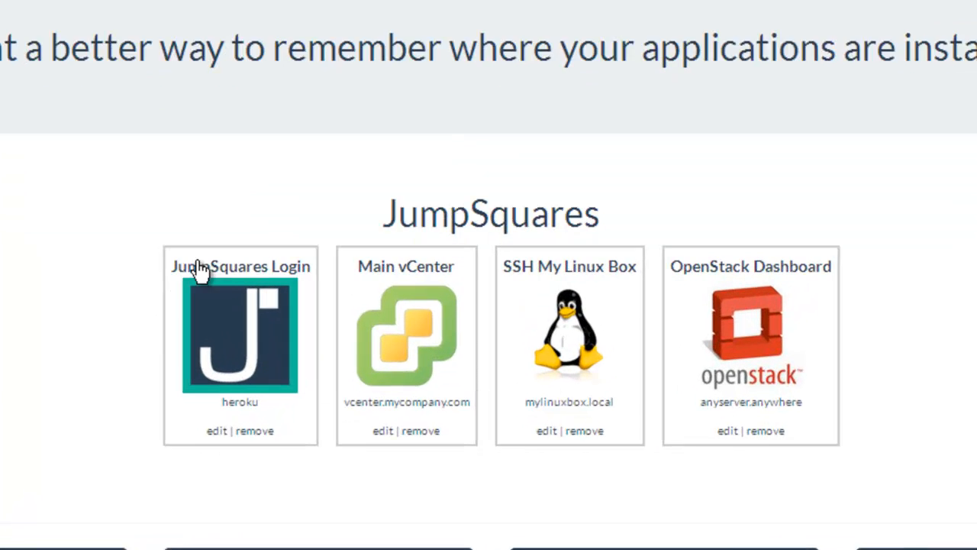
Look over the sample squares' popovers on the landing page, then open the Registration page.
{"action": "mouse_move", "coordinate": [324, 344]}
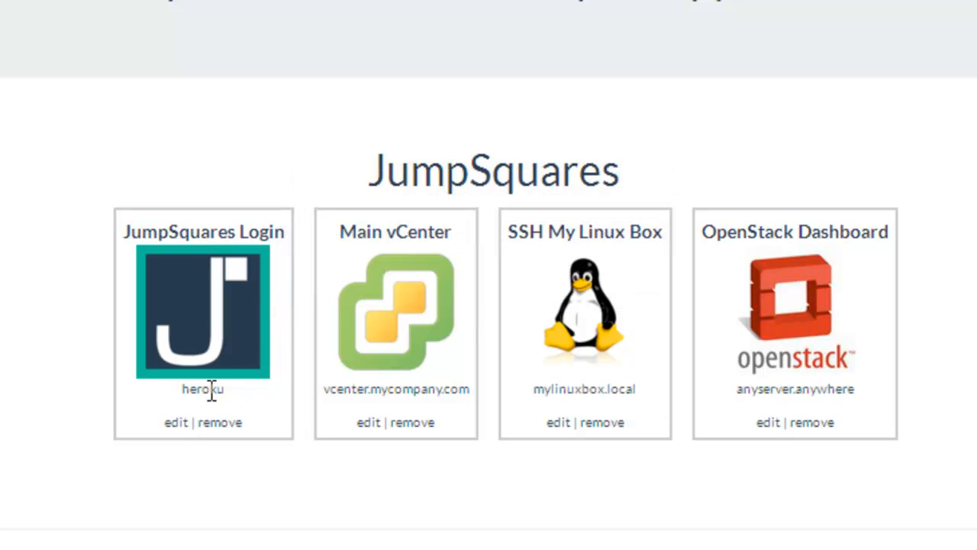
{"action": "left_click_drag", "start_coordinate": [203, 390], "coordinate": [222, 391]}
{"action": "left_click", "coordinate": [222, 391]}
{"action": "mouse_move", "coordinate": [220, 328]}
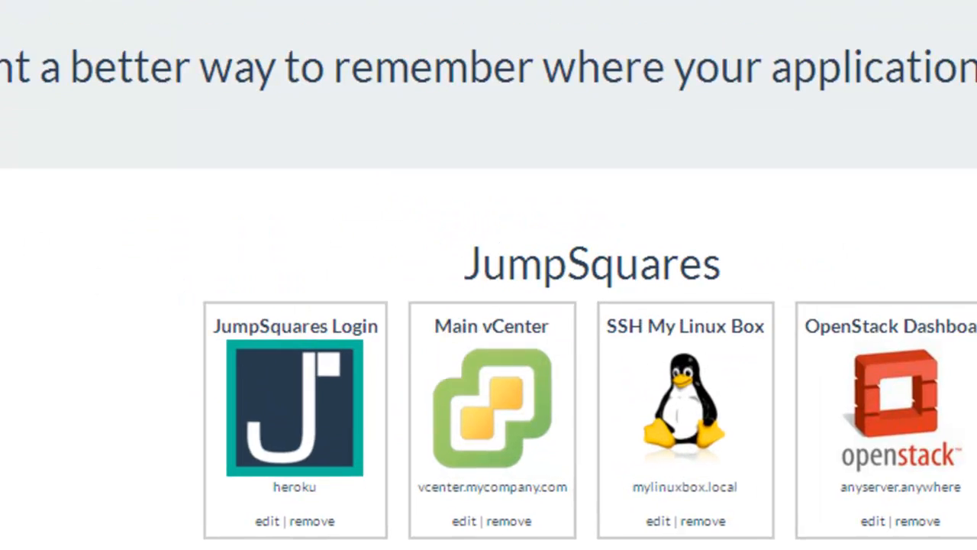
{"action": "left_click", "coordinate": [243, 90]}
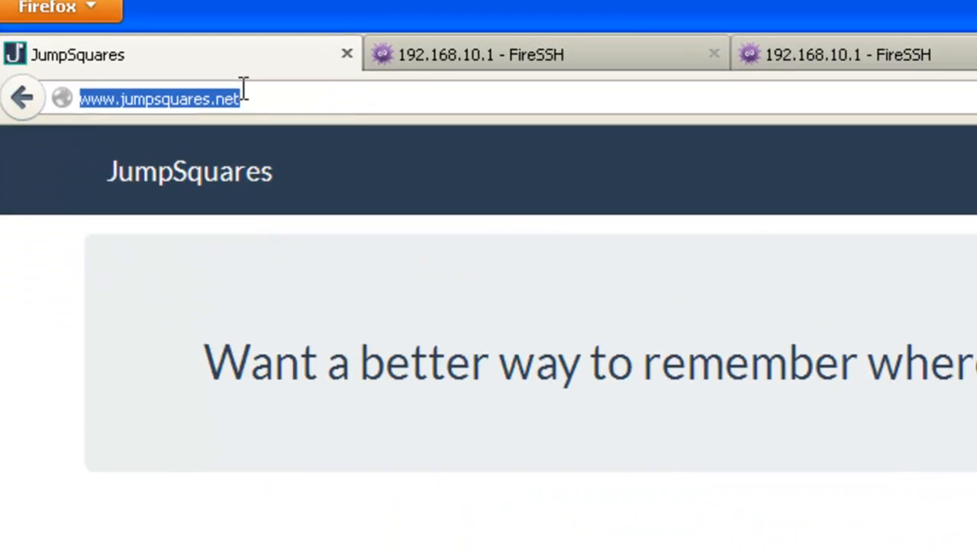
{"action": "left_click", "coordinate": [259, 107]}
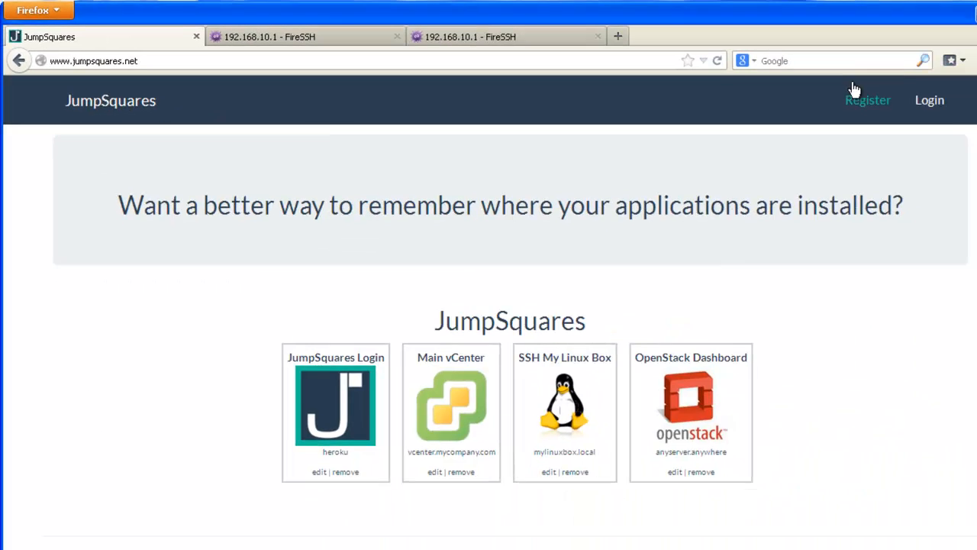
{"action": "left_click", "coordinate": [855, 92]}
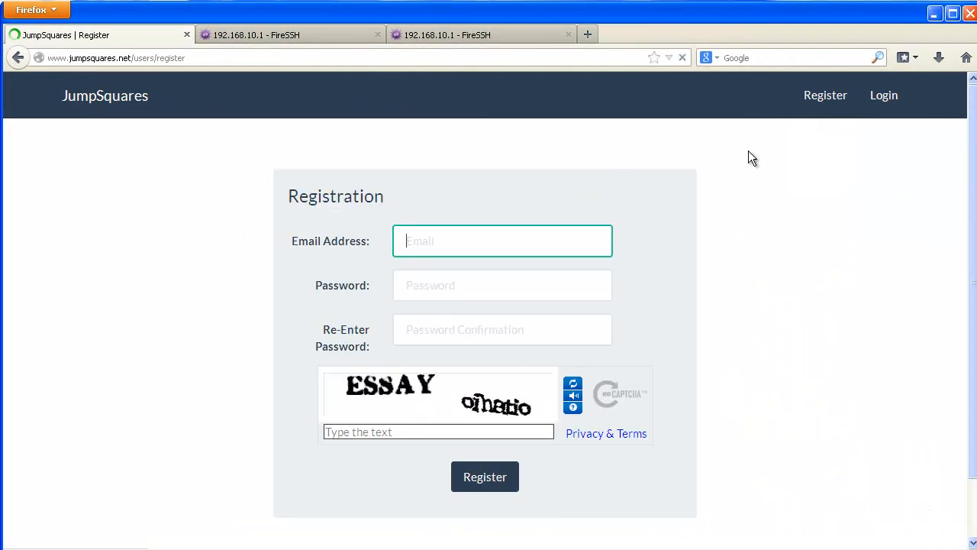
Return to the home page and scroll through the Why?, A Deeper Look and Features sections.
{"action": "left_click", "coordinate": [134, 99]}
{"action": "scroll", "coordinate": [236, 392], "scroll_direction": "down", "scroll_amount": 10}
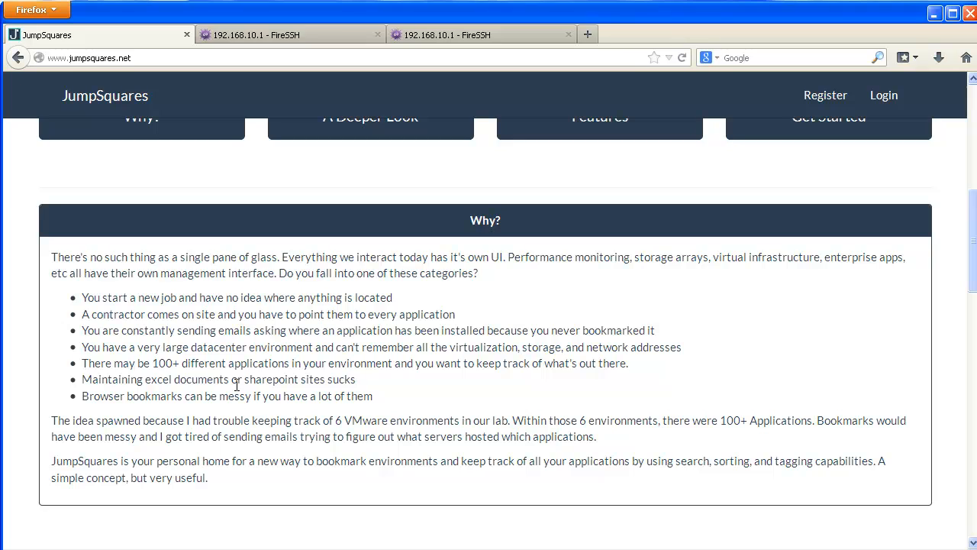
{"action": "scroll", "coordinate": [371, 328], "scroll_direction": "down", "scroll_amount": 15}
{"action": "scroll", "coordinate": [371, 320], "scroll_direction": "up", "scroll_amount": 4}
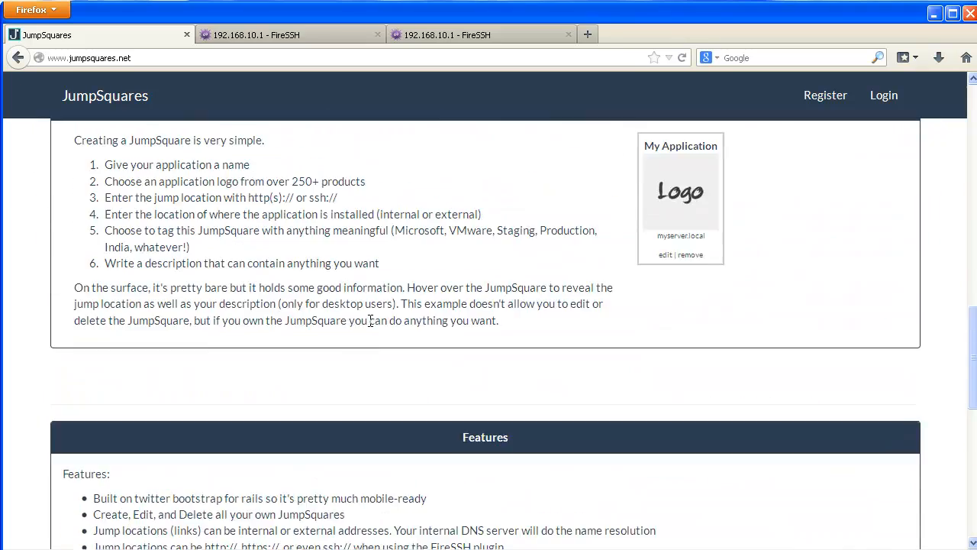
{"action": "scroll", "coordinate": [370, 320], "scroll_direction": "up", "scroll_amount": 3}
{"action": "scroll", "coordinate": [371, 327], "scroll_direction": "down", "scroll_amount": 13}
{"action": "scroll", "coordinate": [373, 326], "scroll_direction": "up", "scroll_amount": 6}
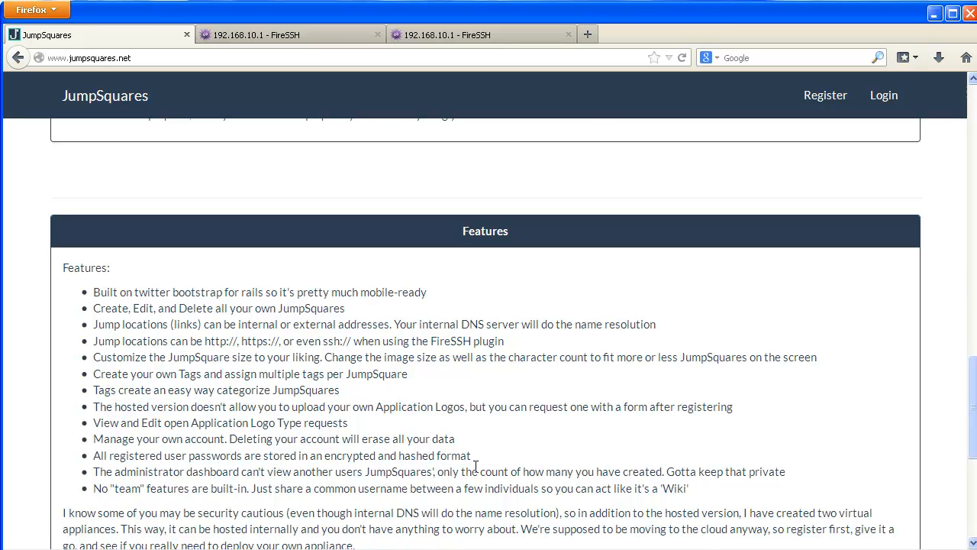
{"action": "scroll", "coordinate": [475, 466], "scroll_direction": "up", "scroll_amount": 10}
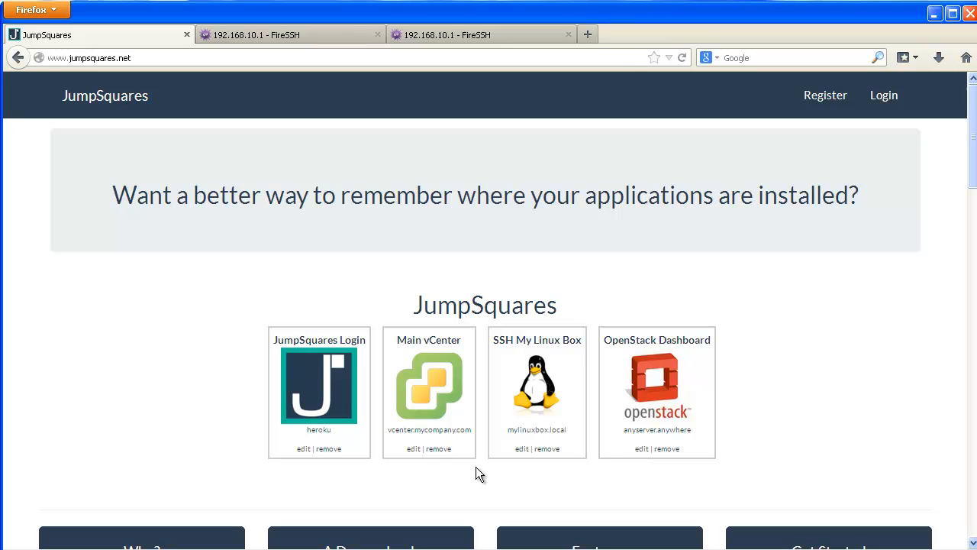
Log in with the saved email address and the account password to reach the nine-square dashboard.
{"action": "left_click", "coordinate": [884, 97]}
{"action": "left_click", "coordinate": [507, 249]}
{"action": "key", "text": "Down"}
{"action": "key", "text": "Return"}
{"action": "key", "text": "Tab"}
{"action": "type", "text": "********"}
{"action": "key", "text": "Return"}
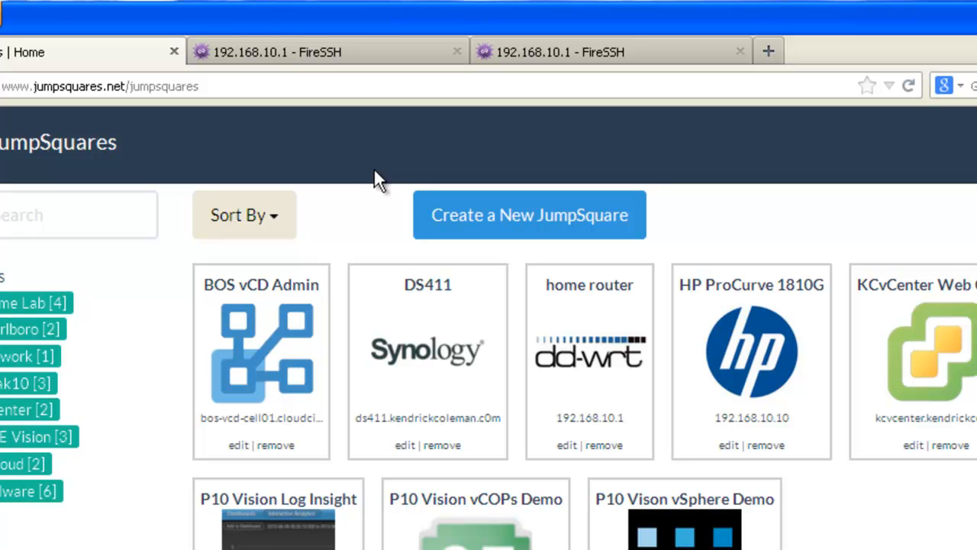
{"action": "mouse_move", "coordinate": [435, 344]}
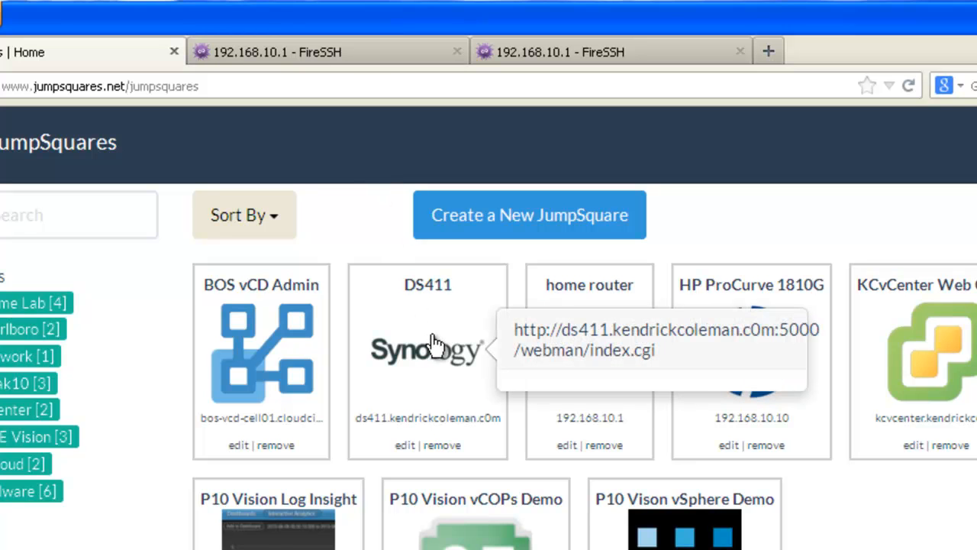
Launch DS411 from its square, inspect its :5000/webman/index.cgi address, then return to the dashboard.
{"action": "left_click", "coordinate": [432, 337]}
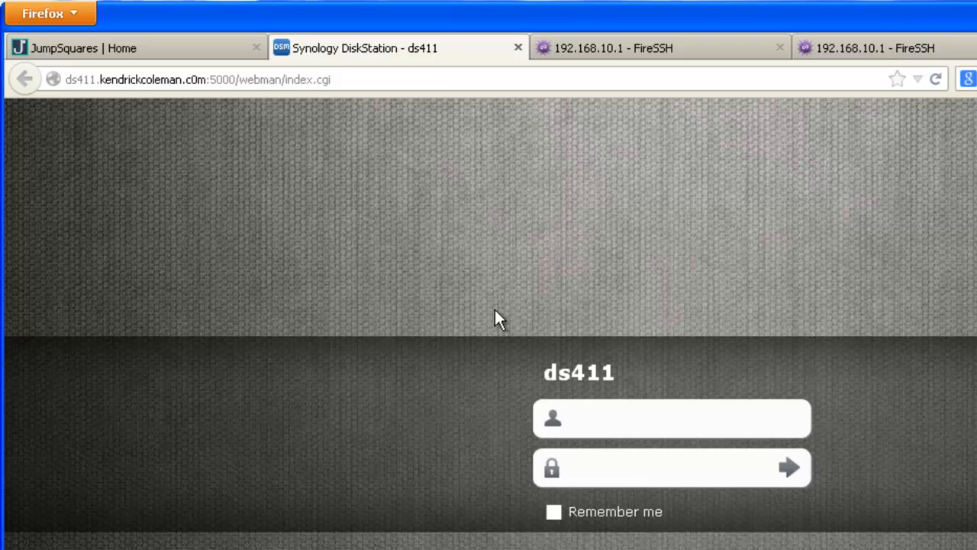
{"action": "left_click", "coordinate": [219, 86]}
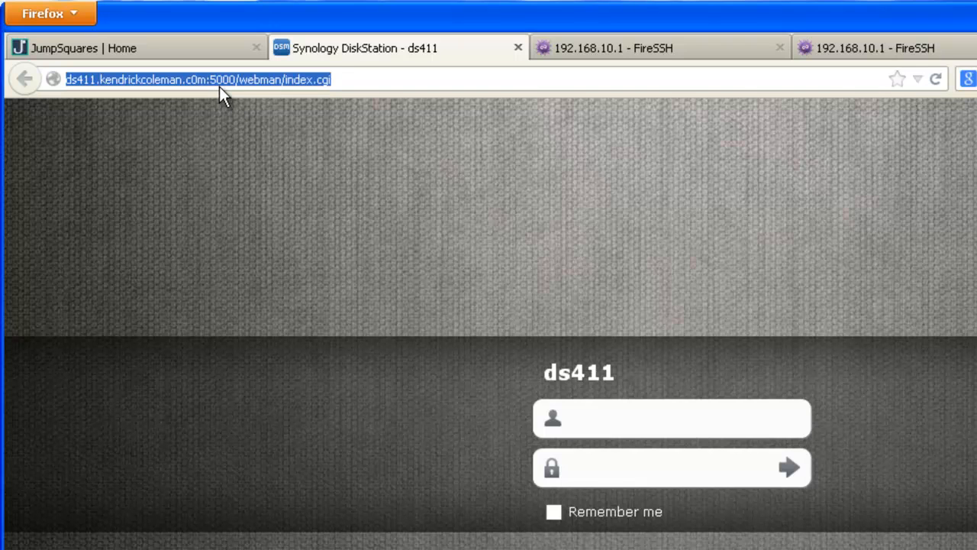
{"action": "left_click", "coordinate": [206, 82]}
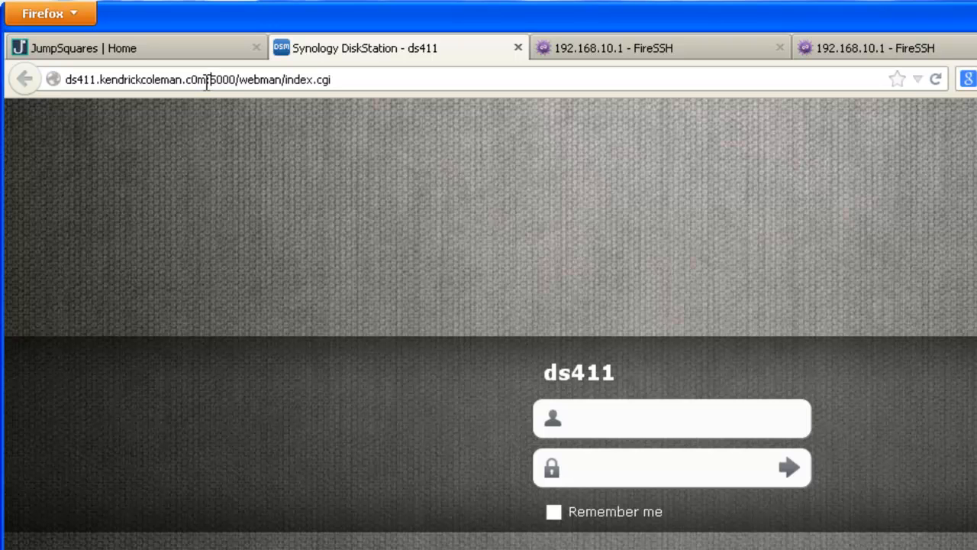
{"action": "left_click_drag", "start_coordinate": [207, 82], "coordinate": [349, 80]}
{"action": "left_click", "coordinate": [348, 79]}
{"action": "left_click", "coordinate": [136, 48]}
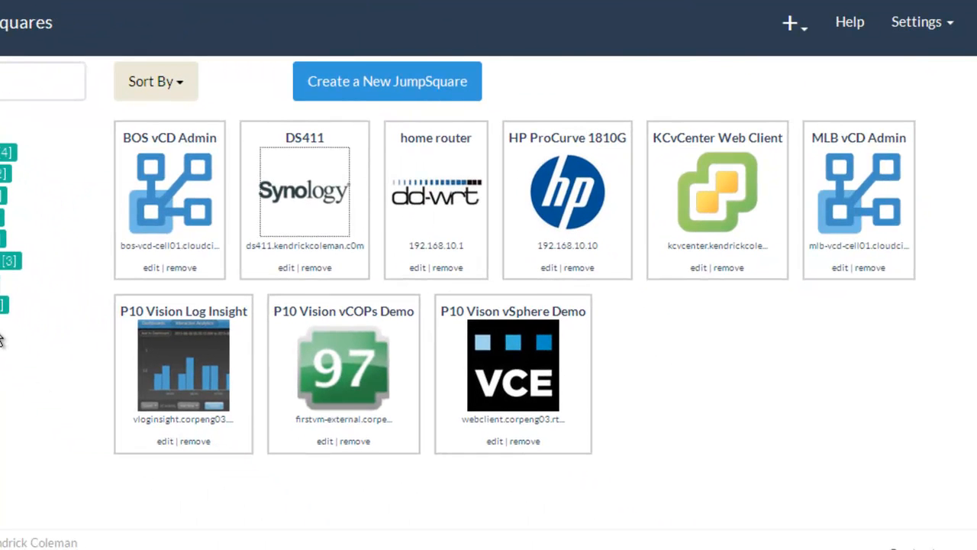
Start a new square named Application PerfMon with application type Nagios.
{"action": "left_click", "coordinate": [449, 82]}
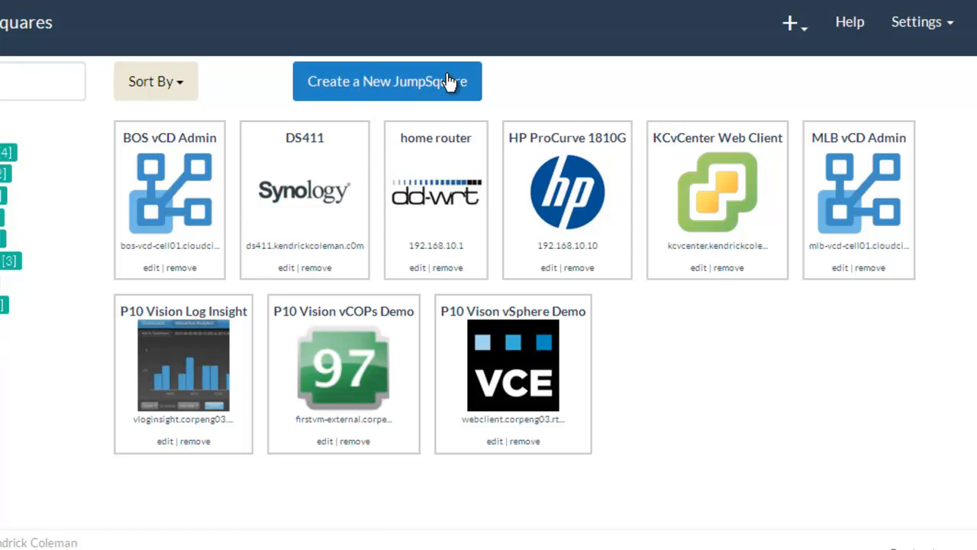
{"action": "left_click", "coordinate": [426, 145]}
{"action": "type", "text": "App"}
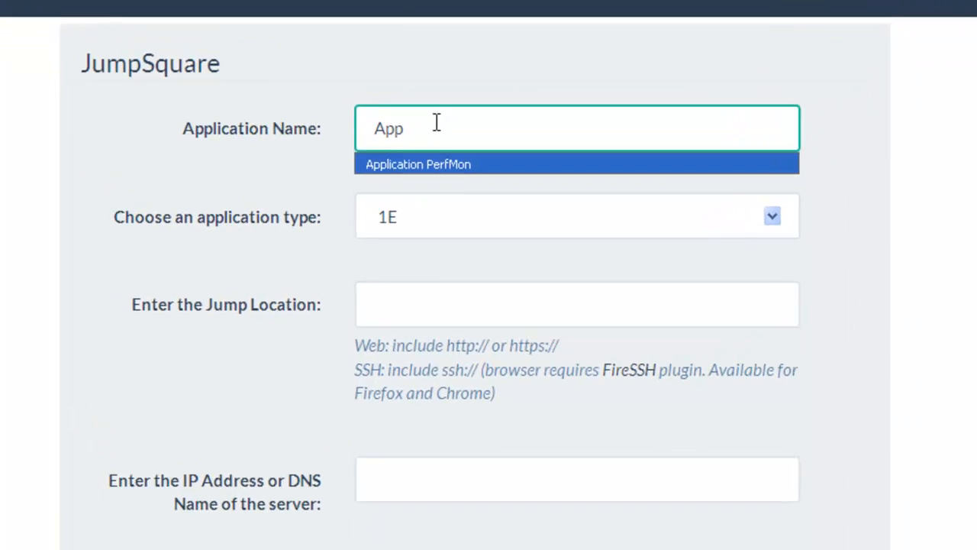
{"action": "key", "text": "Down"}
{"action": "key", "text": "Tab"}
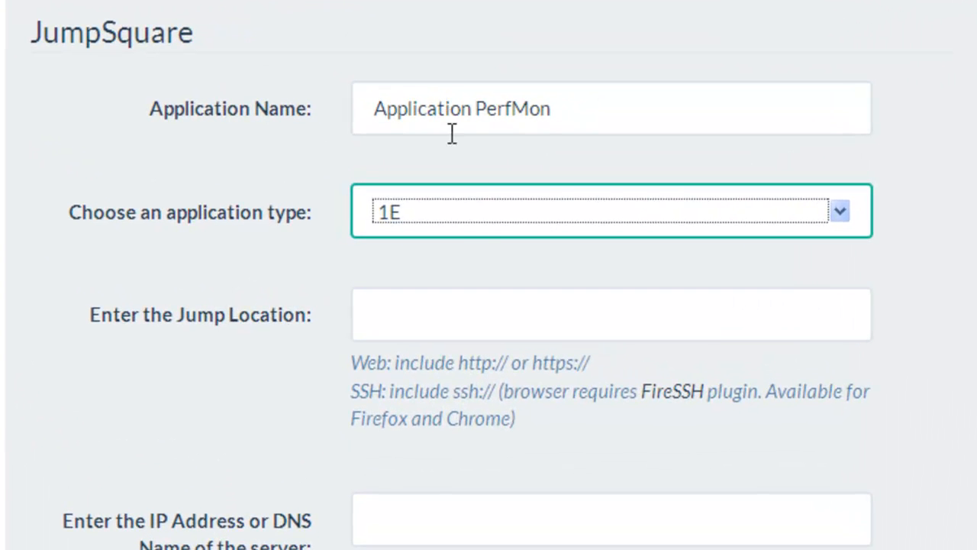
{"action": "left_click", "coordinate": [470, 212]}
{"action": "scroll", "coordinate": [582, 481], "scroll_direction": "down", "scroll_amount": 20}
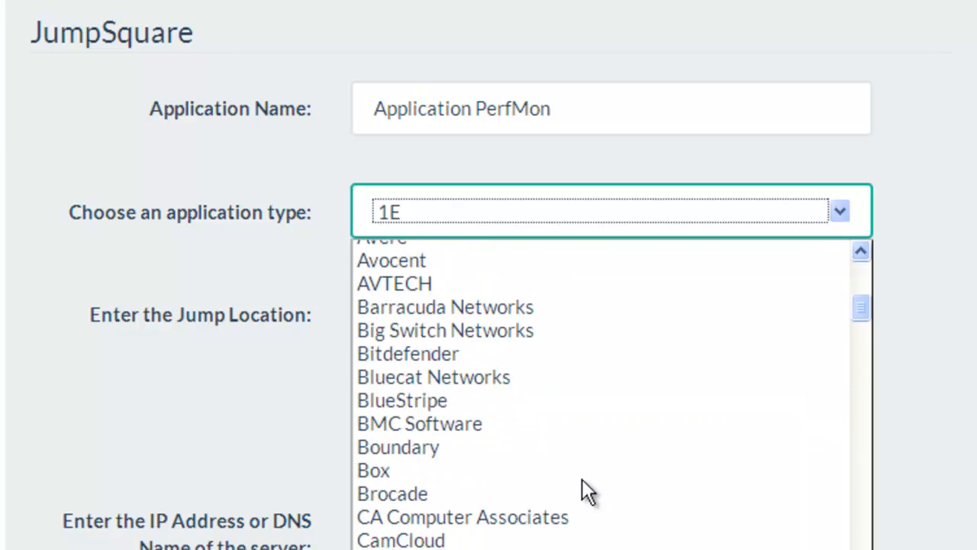
{"action": "scroll", "coordinate": [582, 488], "scroll_direction": "down", "scroll_amount": 10}
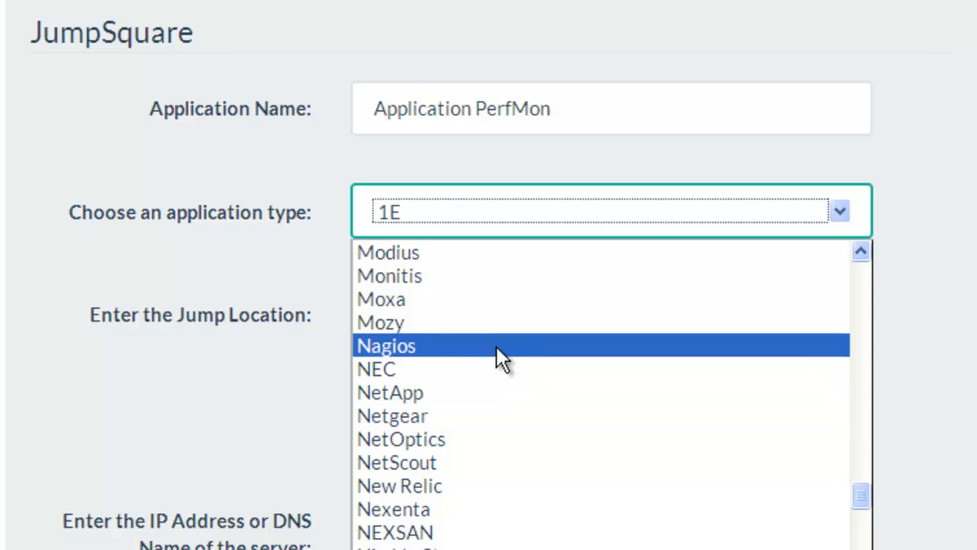
{"action": "left_click", "coordinate": [496, 346]}
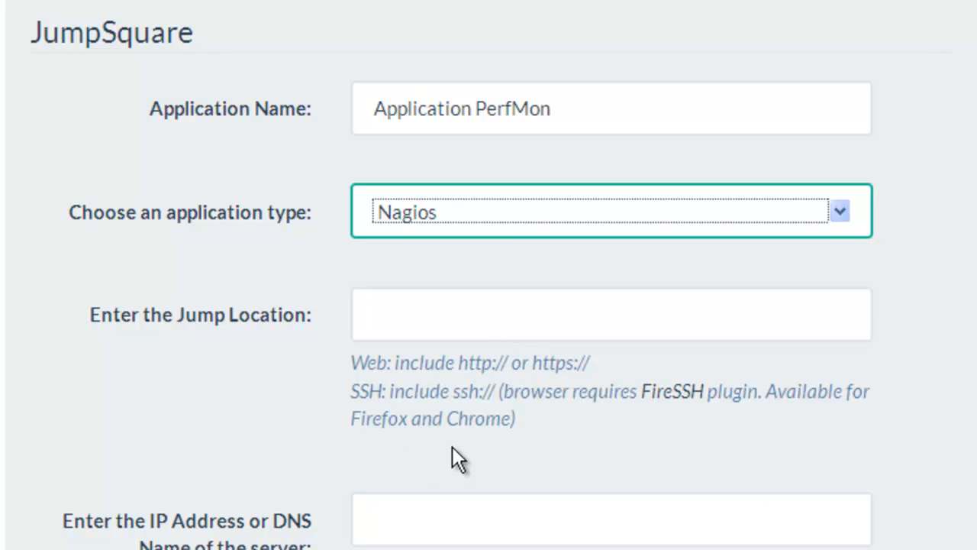
Use the saved Nagios URL as jump location and its host name as the server address.
{"action": "left_click", "coordinate": [458, 313]}
{"action": "left_click", "coordinate": [488, 356]}
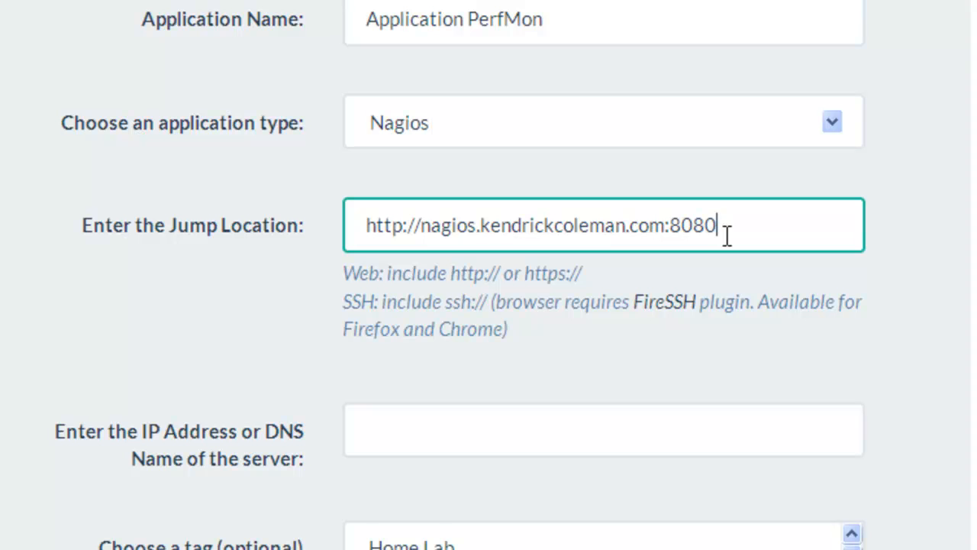
{"action": "left_click", "coordinate": [418, 229]}
{"action": "left_click_drag", "start_coordinate": [418, 229], "coordinate": [661, 229]}
{"action": "key", "text": "ctrl+c"}
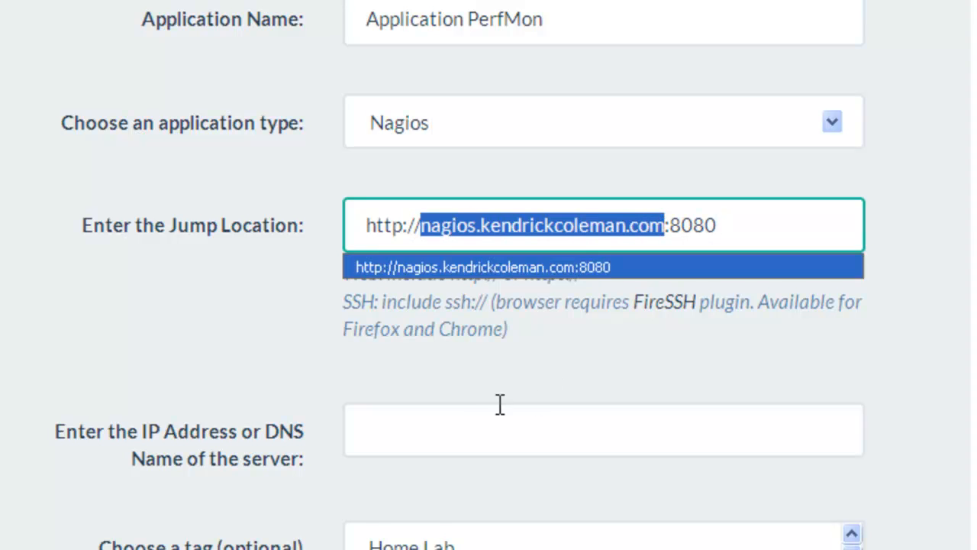
{"action": "left_click", "coordinate": [473, 419]}
{"action": "key", "text": "ctrl+v"}
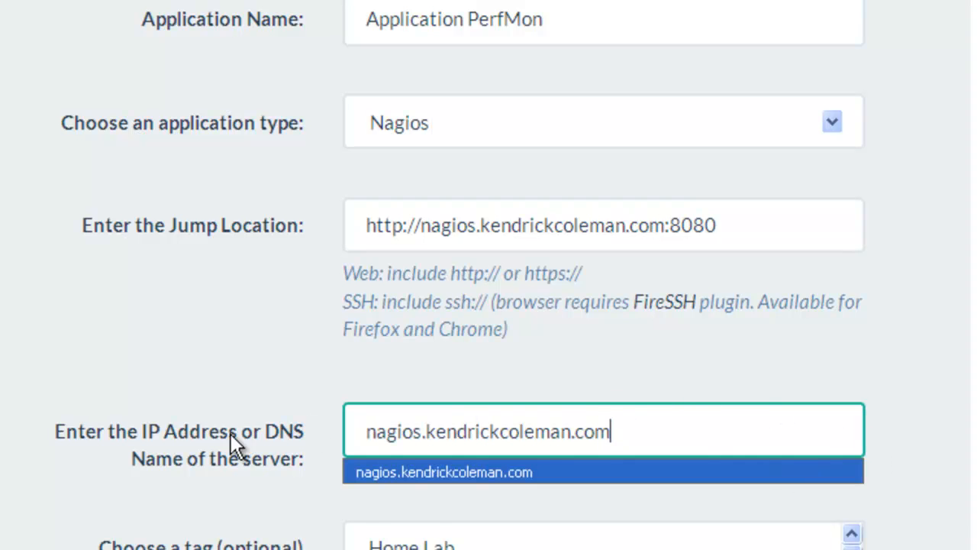
{"action": "left_click", "coordinate": [395, 467]}
{"action": "scroll", "coordinate": [287, 455], "scroll_direction": "down", "scroll_amount": 4}
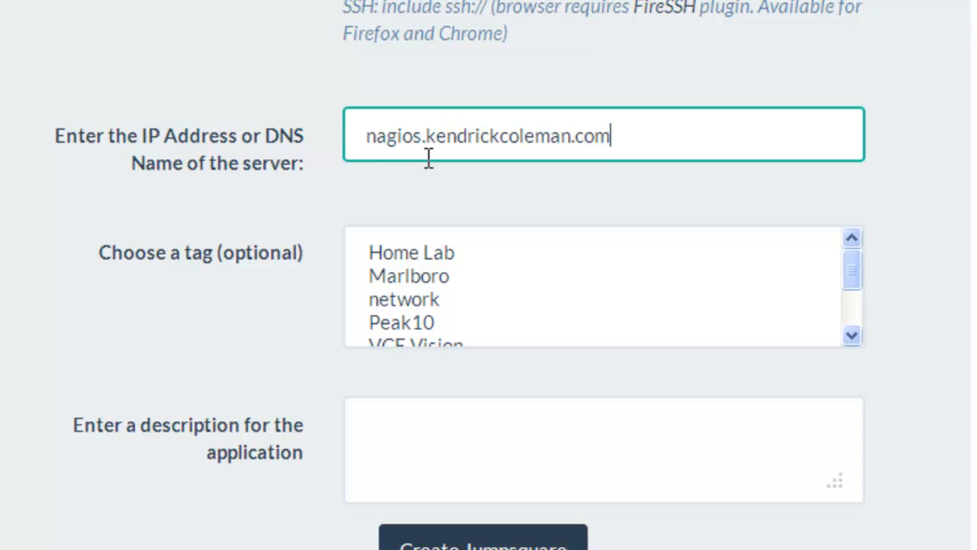
{"action": "left_click_drag", "start_coordinate": [386, 138], "coordinate": [522, 140]}
{"action": "left_click", "coordinate": [523, 140]}
{"action": "left_click", "coordinate": [272, 249]}
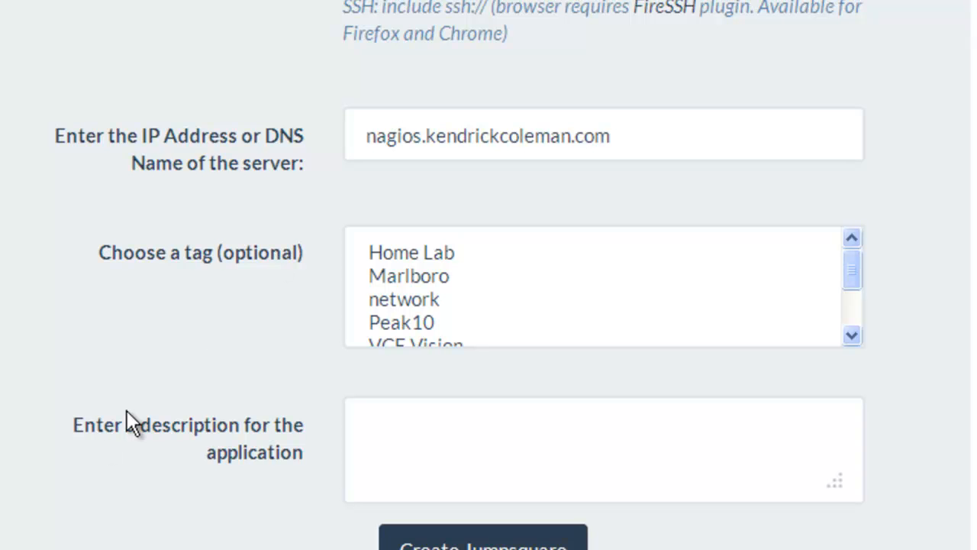
Tag it network and Home Lab, note the login credentials in the description, and create it.
{"action": "scroll", "coordinate": [223, 324], "scroll_direction": "down", "scroll_amount": 2}
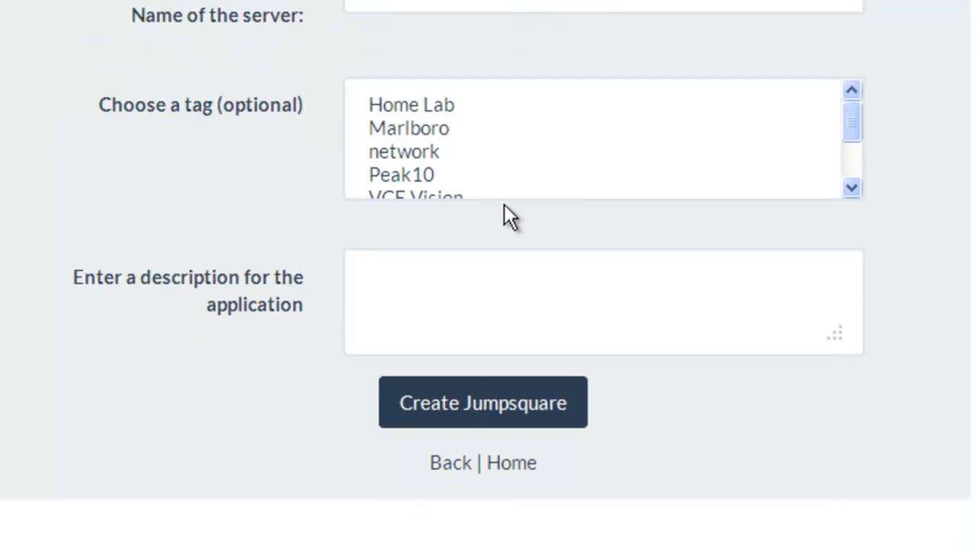
{"action": "scroll", "coordinate": [503, 205], "scroll_direction": "up", "scroll_amount": 1}
{"action": "left_click", "coordinate": [588, 224]}
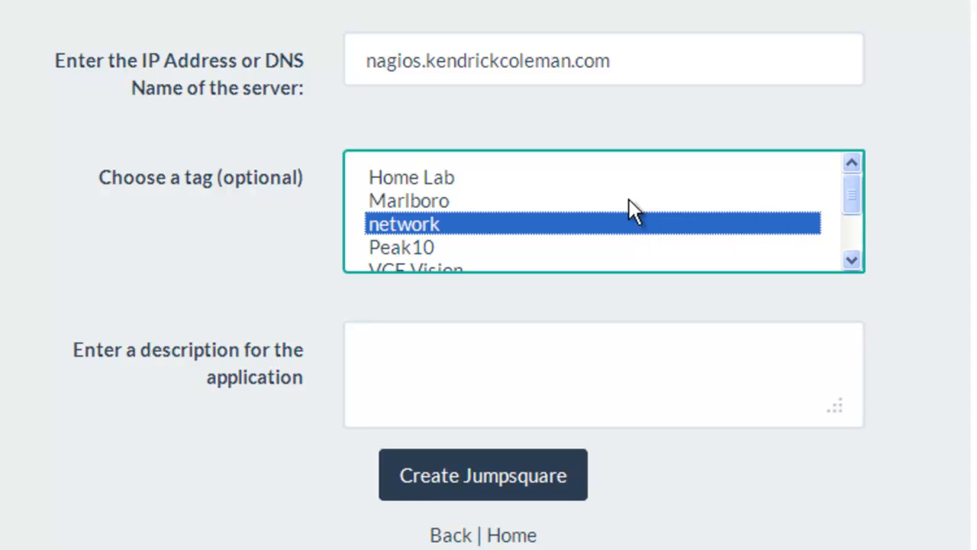
{"action": "left_click", "coordinate": [485, 171], "text": "ctrl"}
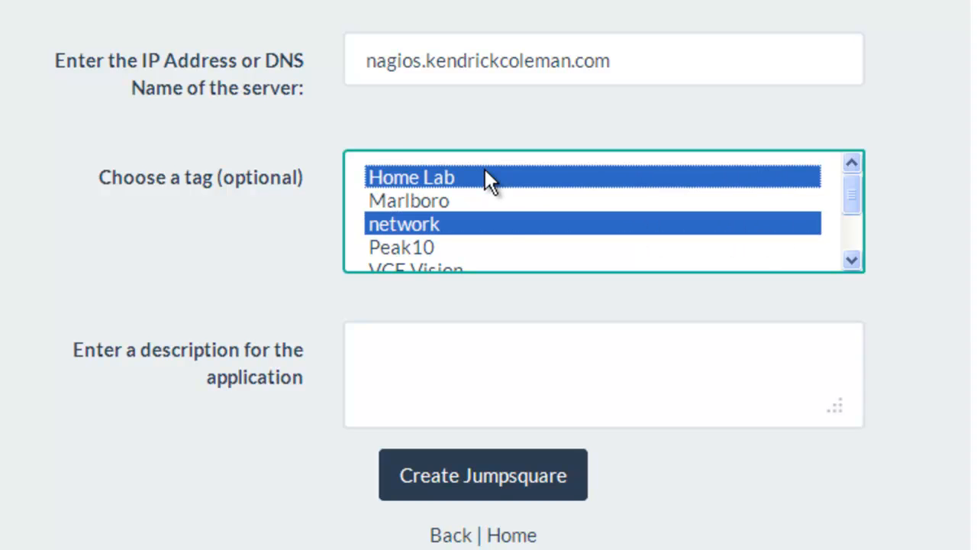
{"action": "left_click", "coordinate": [512, 336]}
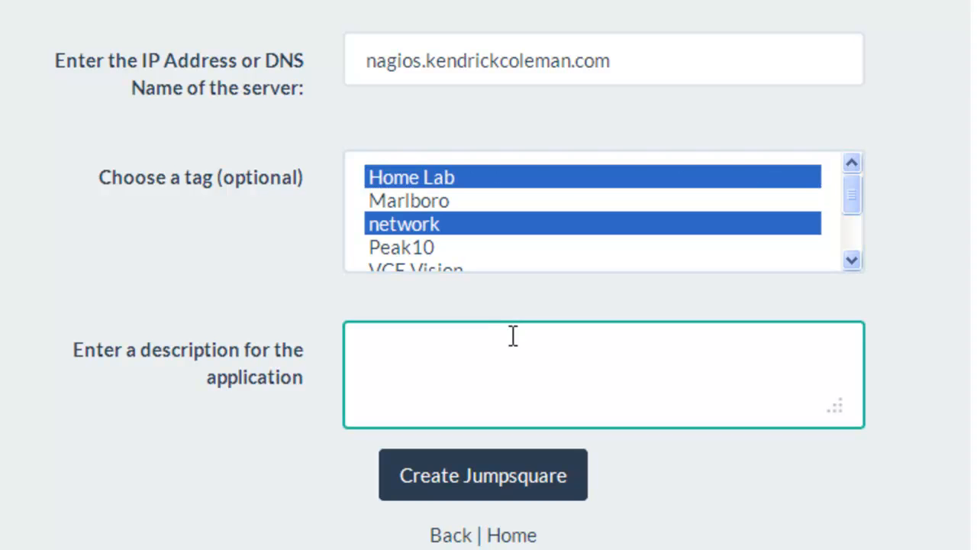
{"action": "key", "text": "Return"}
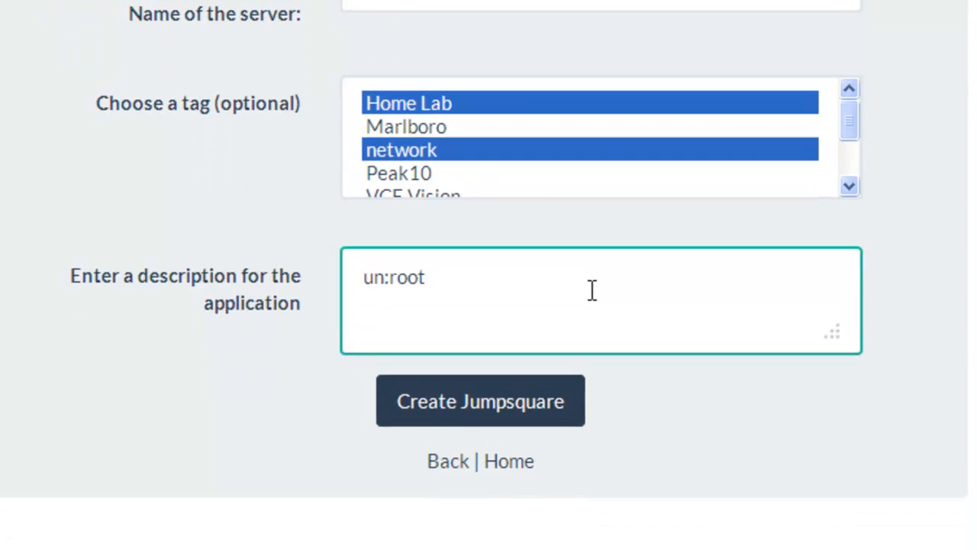
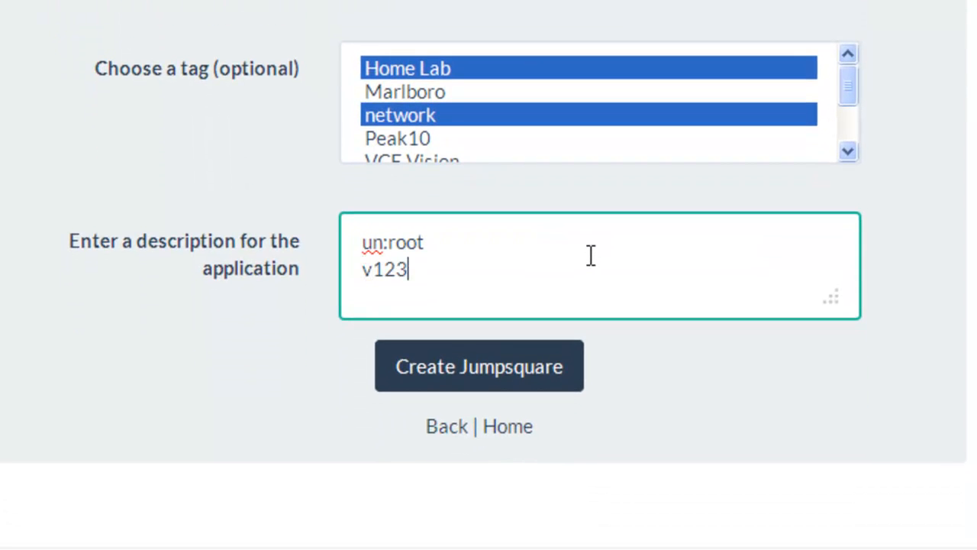
{"action": "left_click_drag", "start_coordinate": [838, 301], "coordinate": [899, 407]}
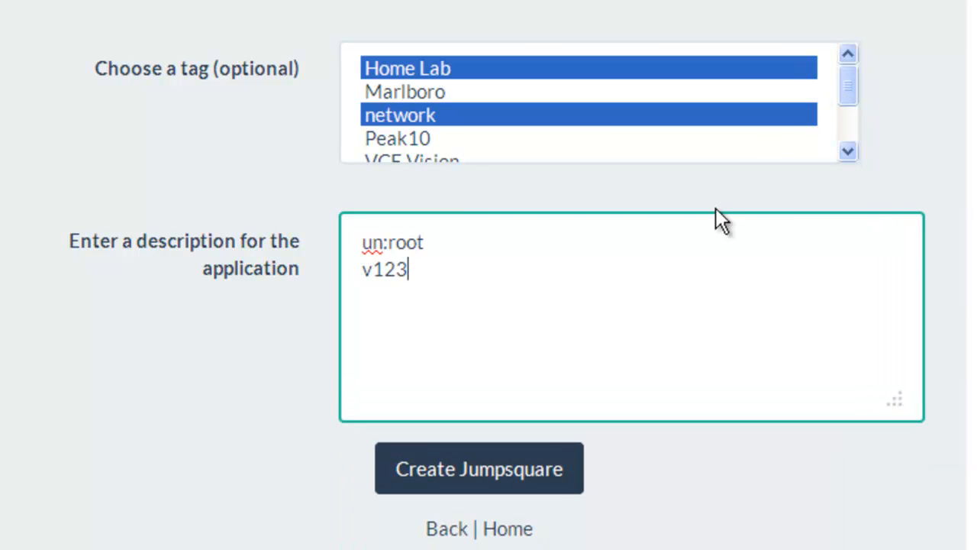
{"action": "left_click", "coordinate": [512, 477]}
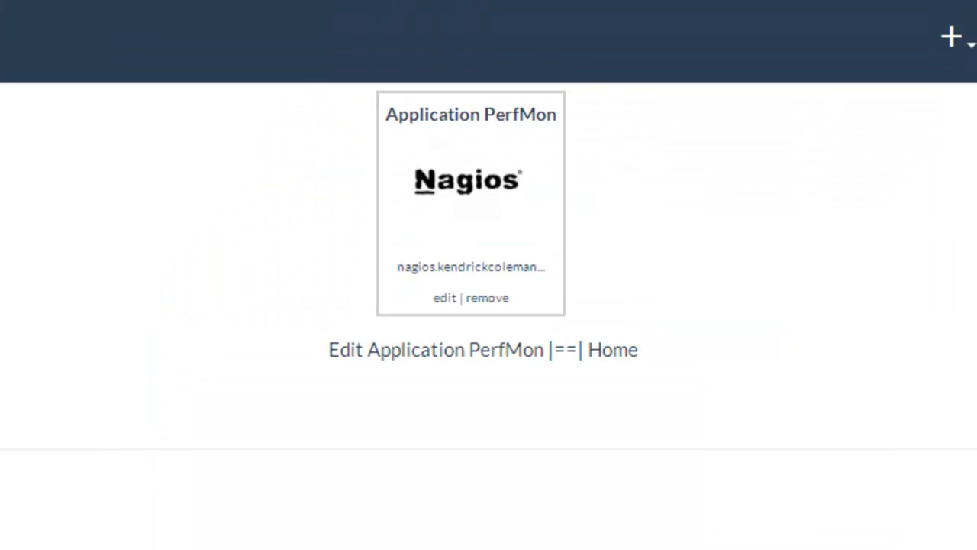
{"action": "left_click", "coordinate": [444, 298]}
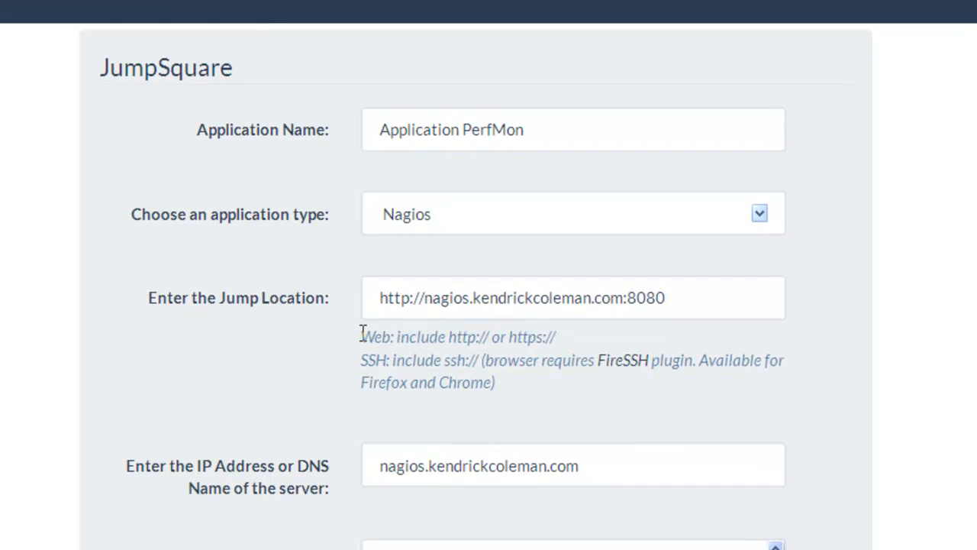
{"action": "double_click", "coordinate": [364, 337]}
{"action": "scroll", "coordinate": [644, 350], "scroll_direction": "down", "scroll_amount": 5}
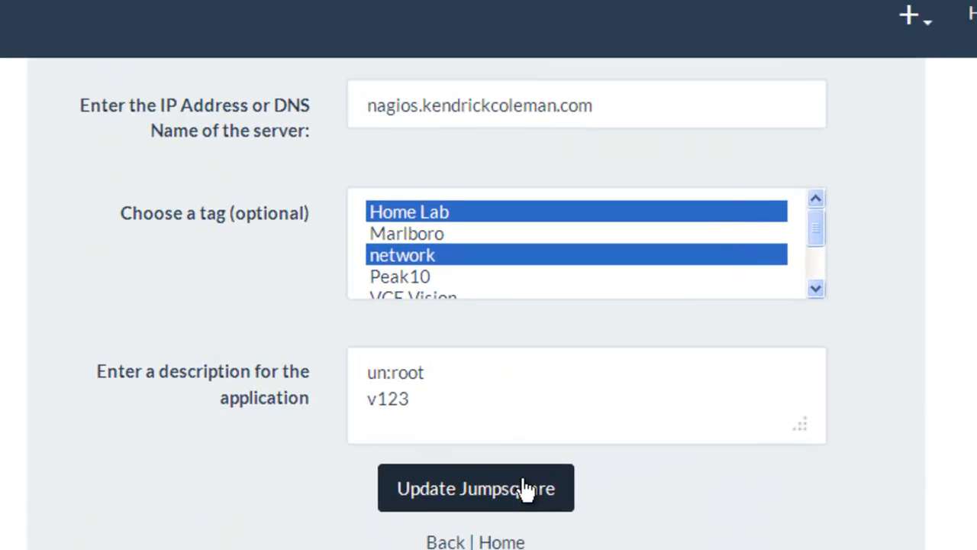
{"action": "left_click", "coordinate": [518, 404]}
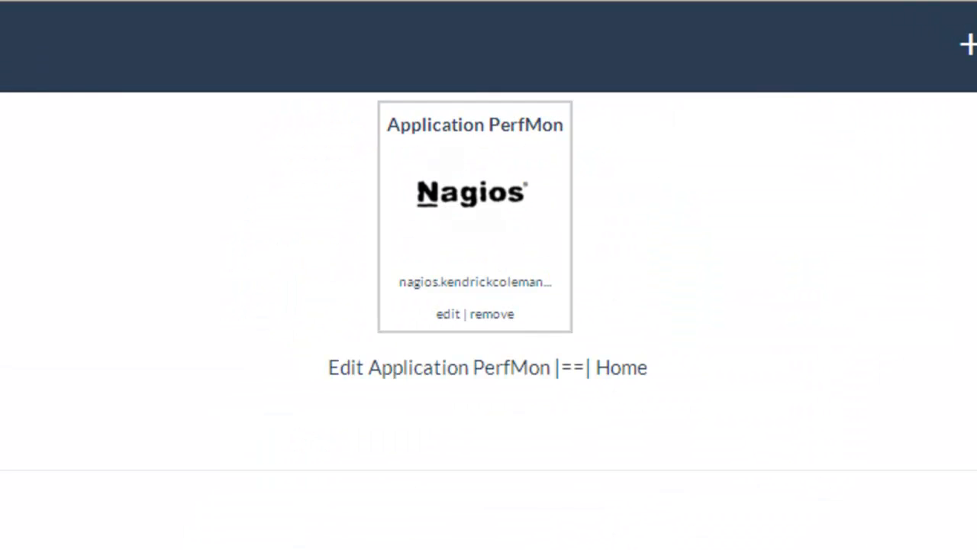
{"action": "mouse_move", "coordinate": [467, 212]}
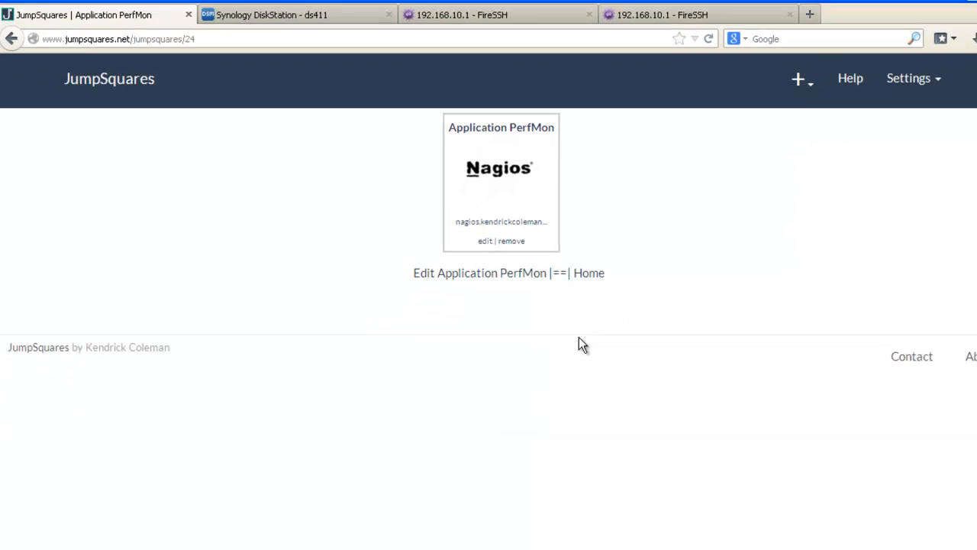
Back on the dashboard, sort the squares by name, reverse it, then sort by application type.
{"action": "left_click", "coordinate": [589, 275]}
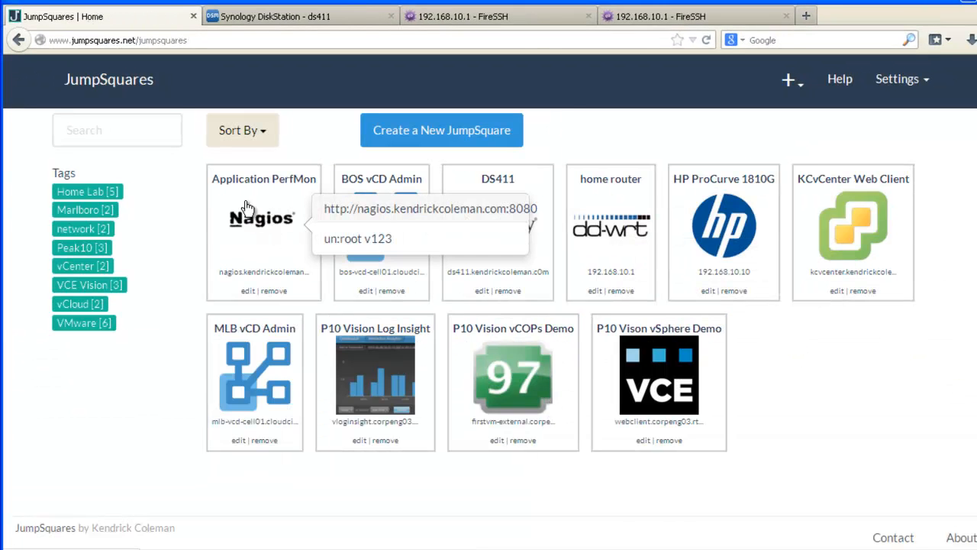
{"action": "mouse_move", "coordinate": [225, 188]}
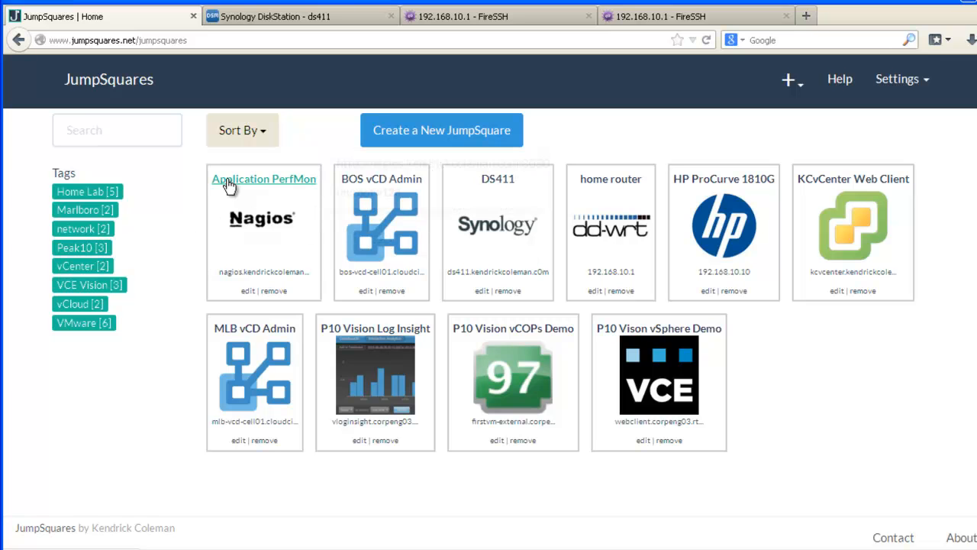
{"action": "left_click", "coordinate": [247, 140]}
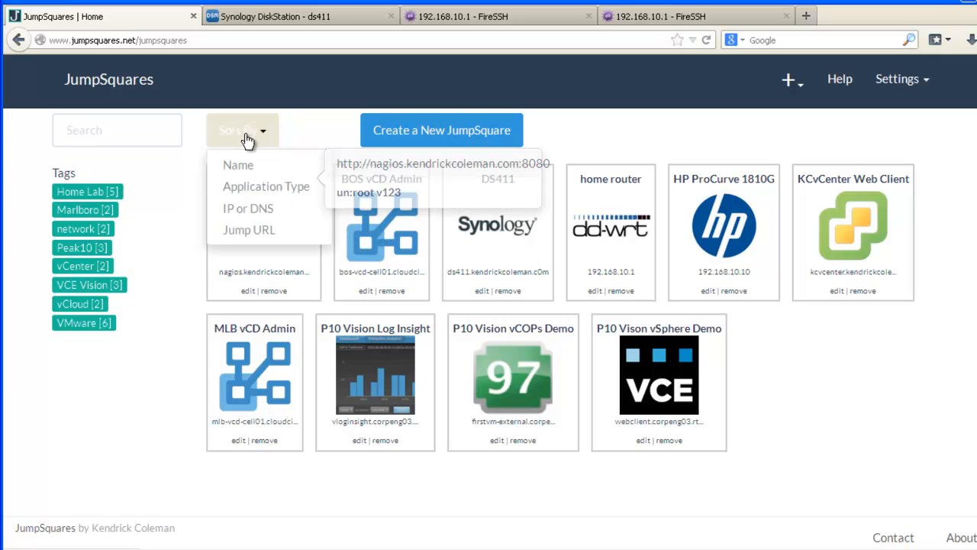
{"action": "left_click", "coordinate": [276, 165]}
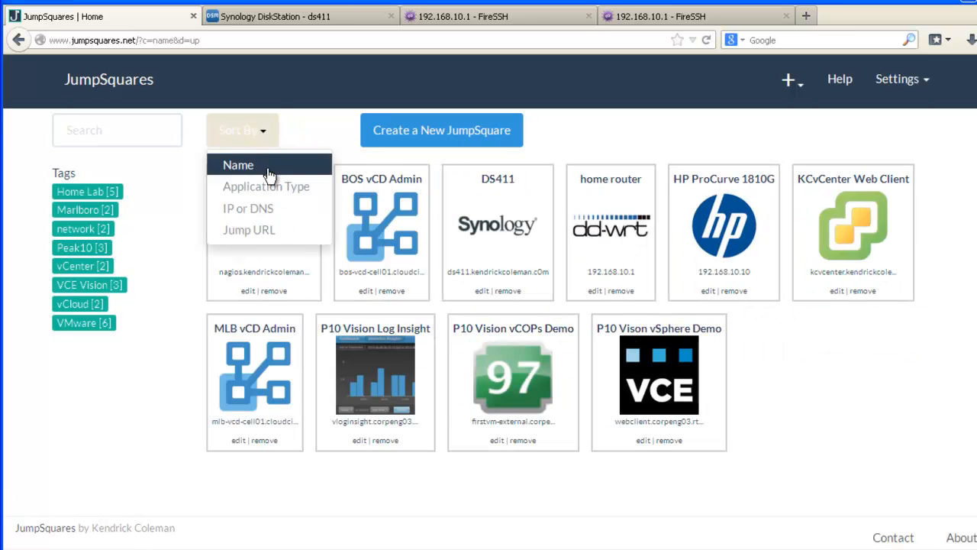
{"action": "left_click", "coordinate": [268, 169]}
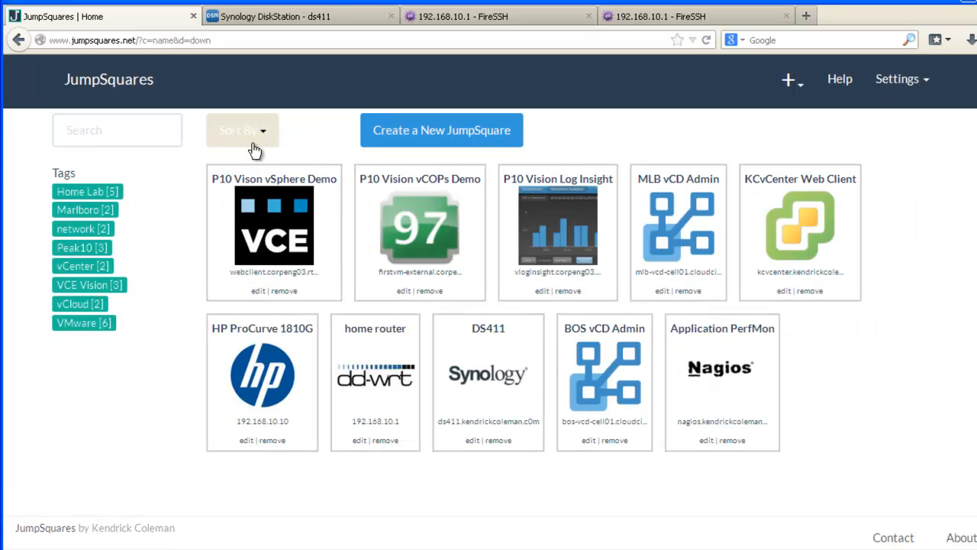
{"action": "left_click", "coordinate": [254, 144]}
{"action": "left_click", "coordinate": [264, 185]}
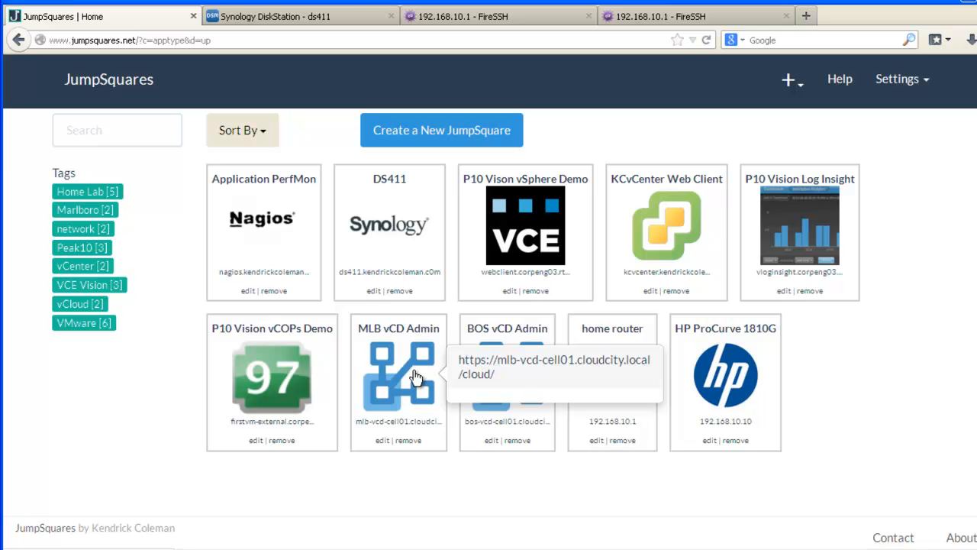
Search the squares for 'ds', then clear the search to show every square again.
{"action": "left_click", "coordinate": [154, 136]}
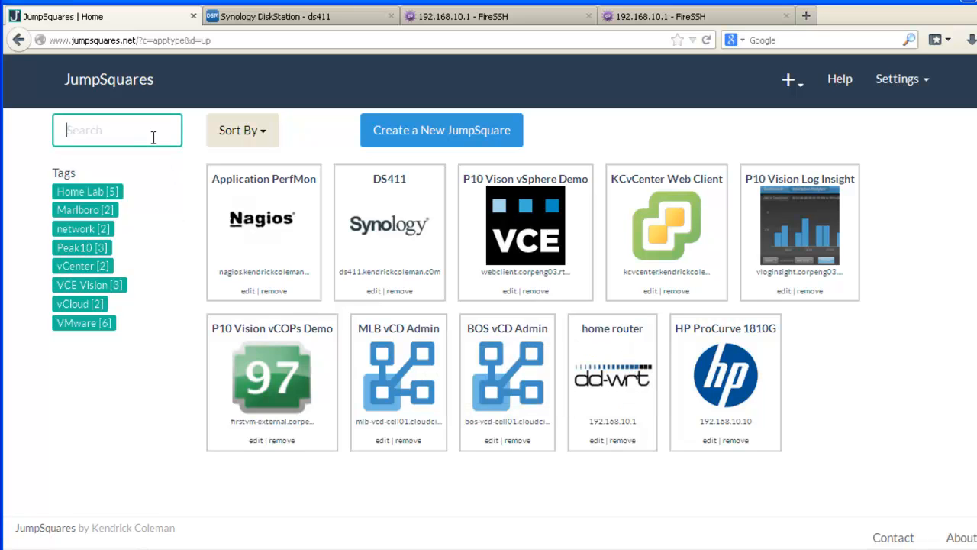
{"action": "type", "text": "ds"}
{"action": "key", "text": "Return"}
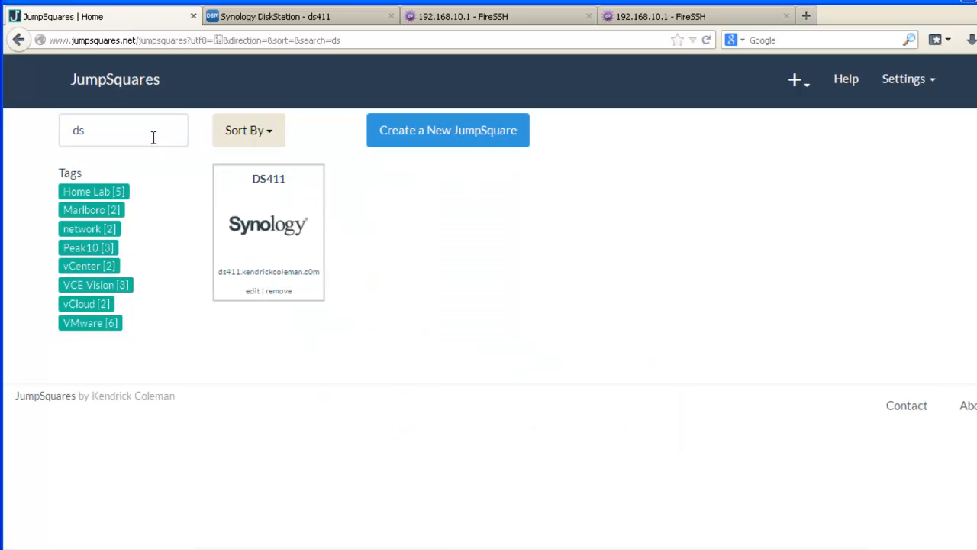
{"action": "double_click", "coordinate": [98, 133]}
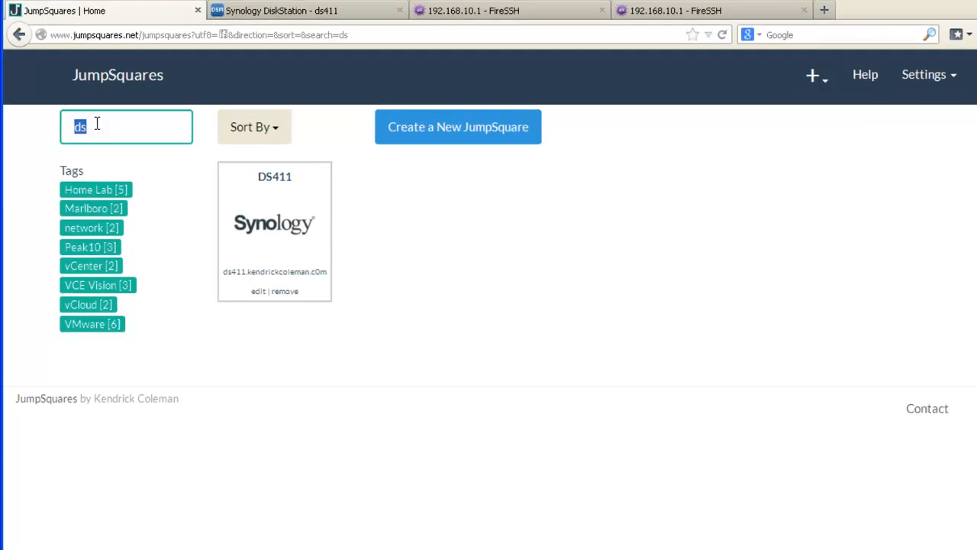
{"action": "key", "text": "BackSpace"}
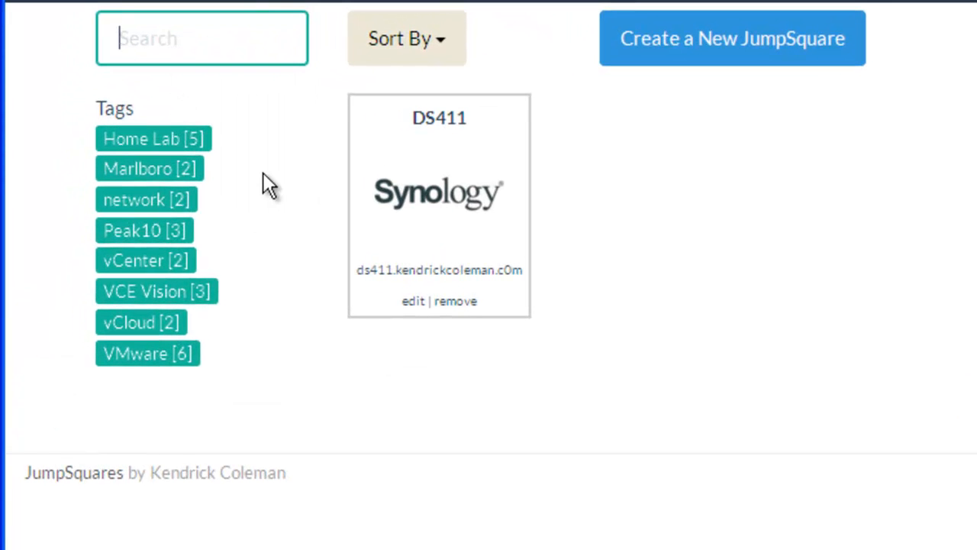
{"action": "key", "text": "Return"}
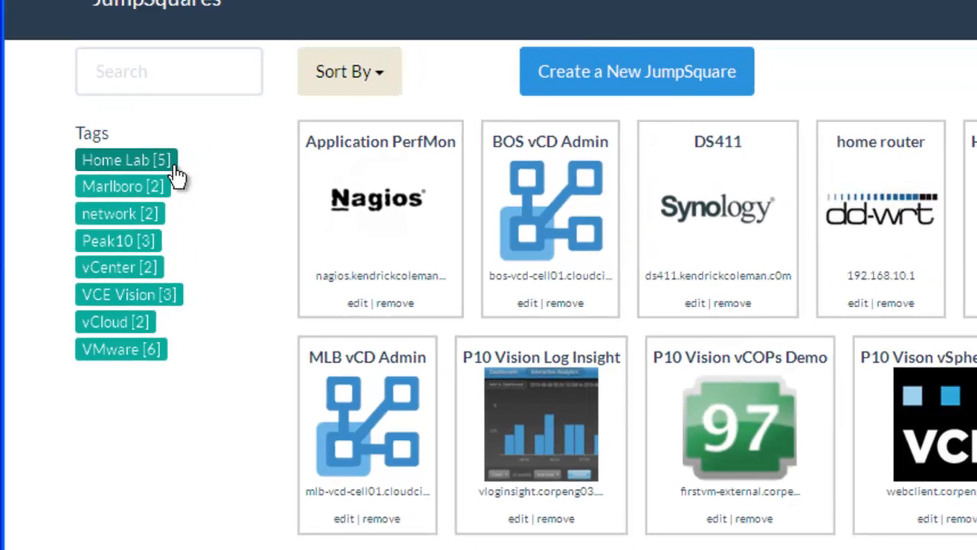
Filter the dashboard by the Home Lab tag to list its five squares.
{"action": "left_click", "coordinate": [173, 166]}
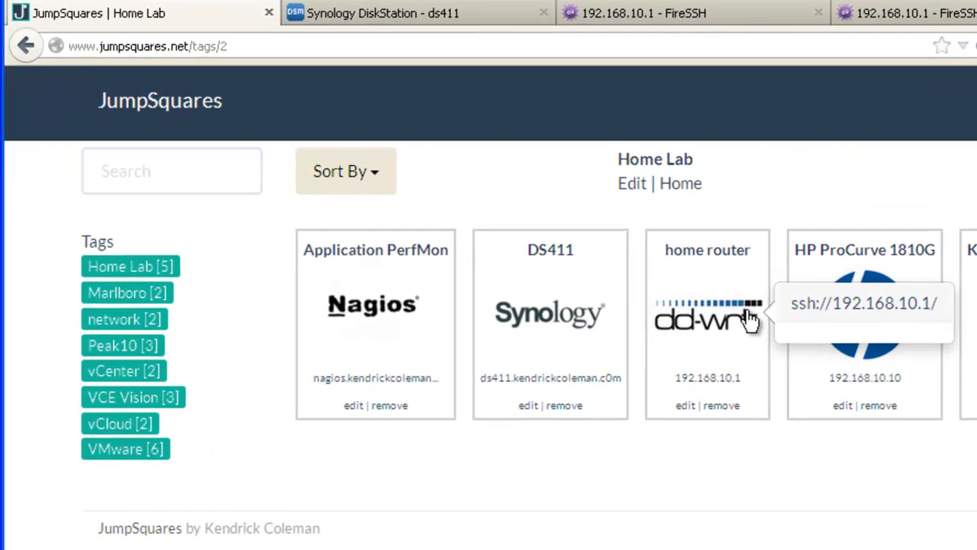
SSH into the home router at 192.168.10.1 with its login and password, then return to Home Lab.
{"action": "left_click", "coordinate": [748, 319]}
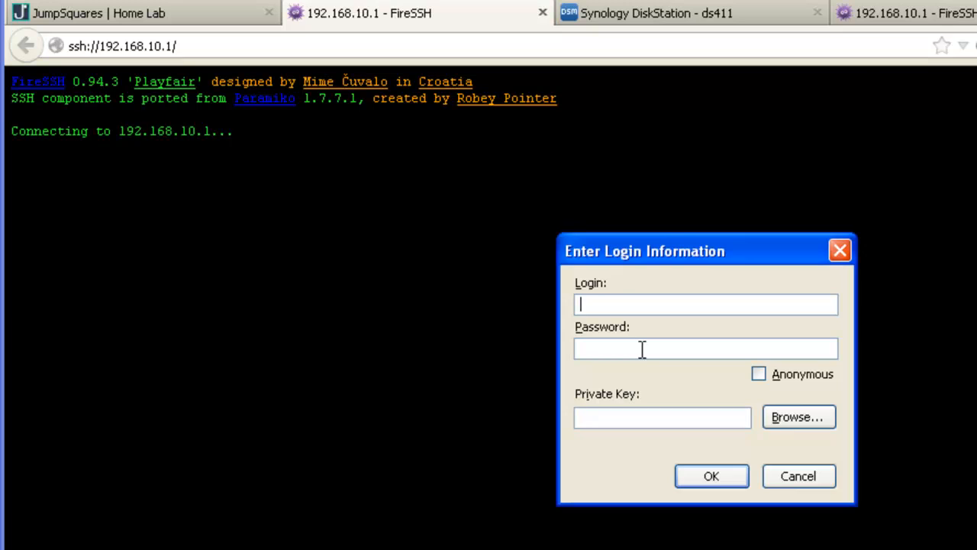
{"action": "key", "text": "Tab"}
{"action": "key", "text": "Return"}
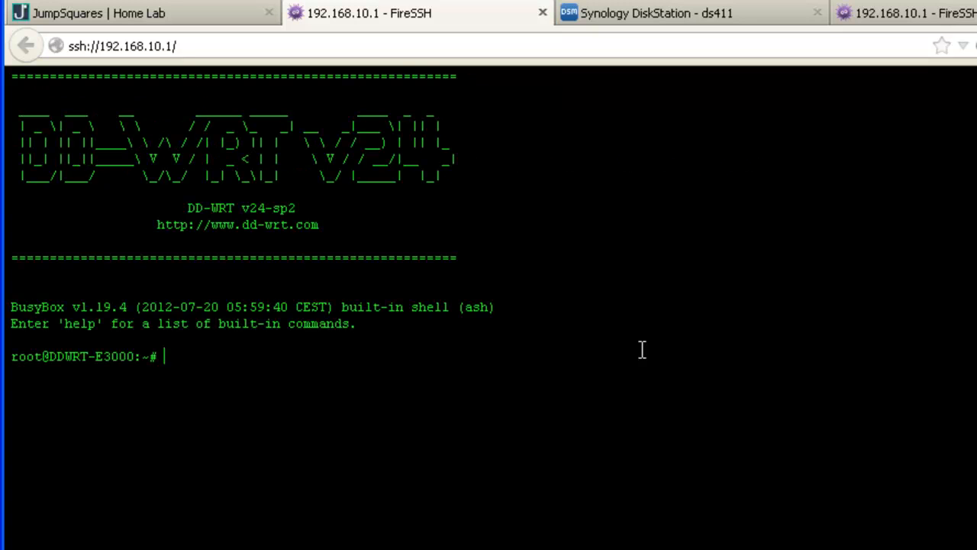
{"action": "left_click", "coordinate": [185, 13]}
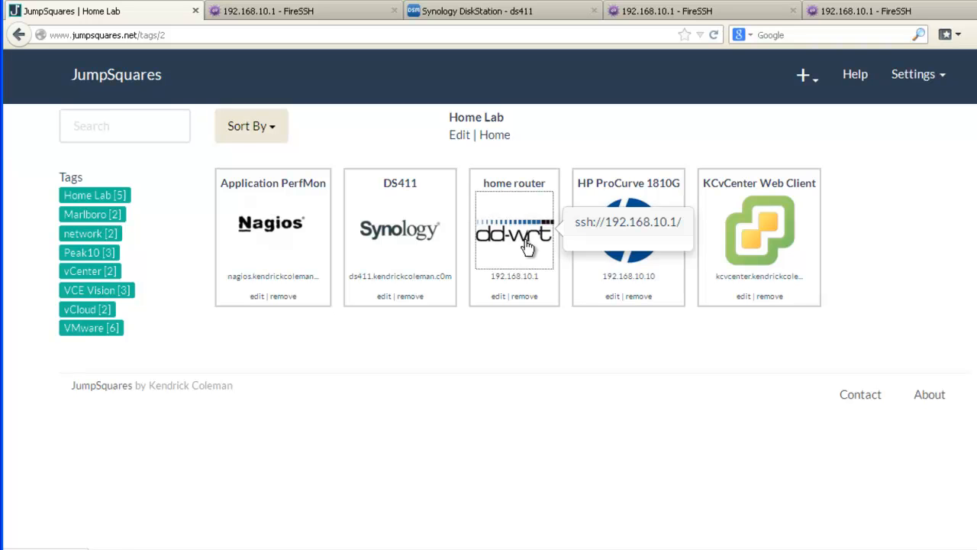
Add a tag named 'demo' from the + menu, then go back to the dashboard.
{"action": "left_click", "coordinate": [802, 76]}
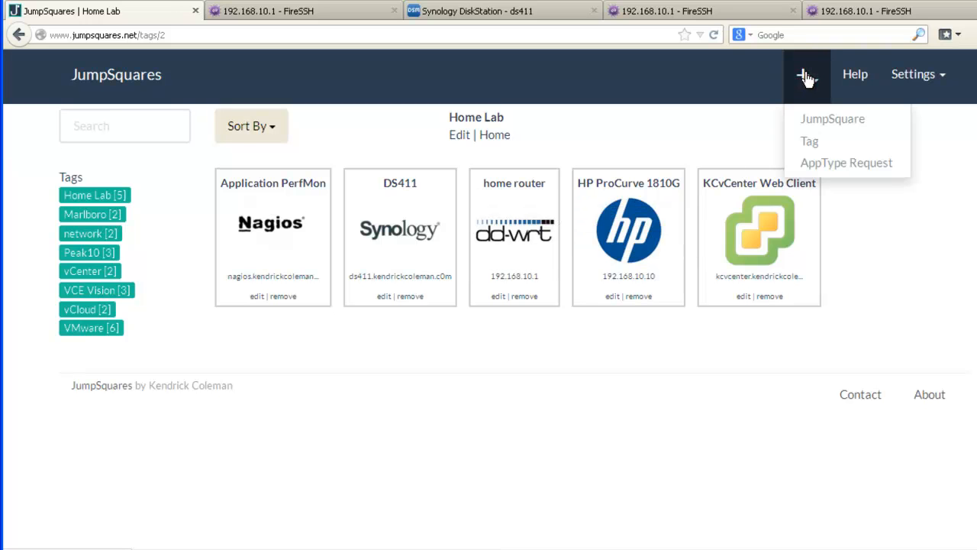
{"action": "left_click", "coordinate": [823, 141]}
{"action": "left_click", "coordinate": [498, 185]}
{"action": "type", "text": "demo"}
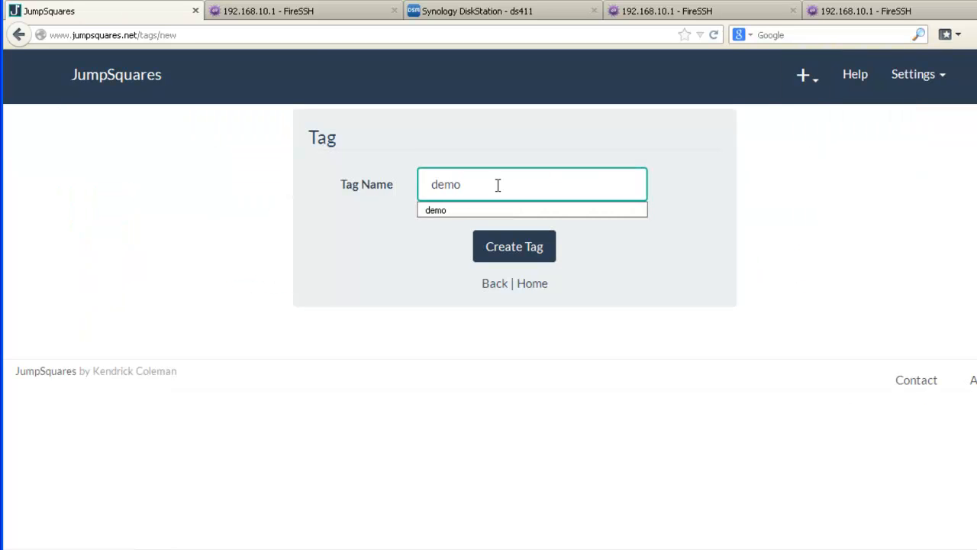
{"action": "key", "text": "Return"}
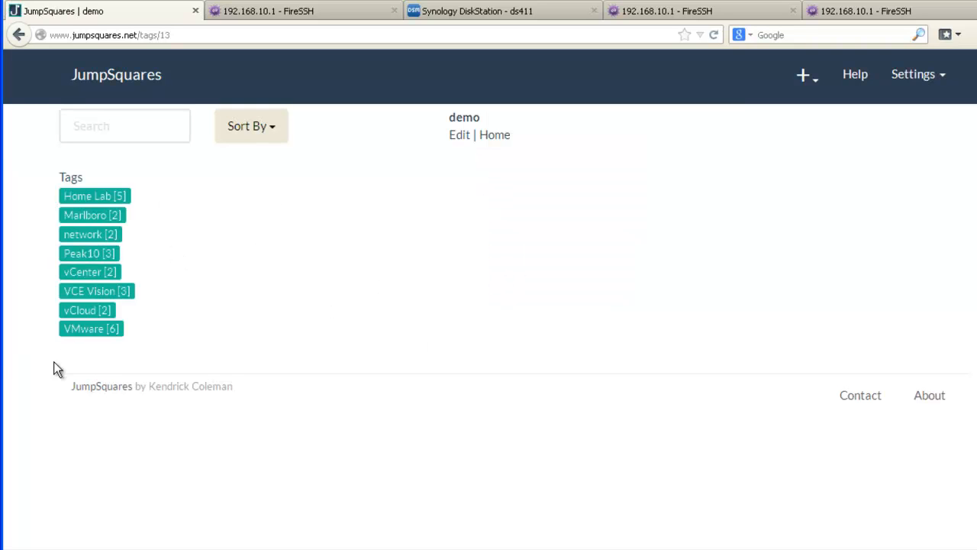
{"action": "left_click", "coordinate": [124, 94]}
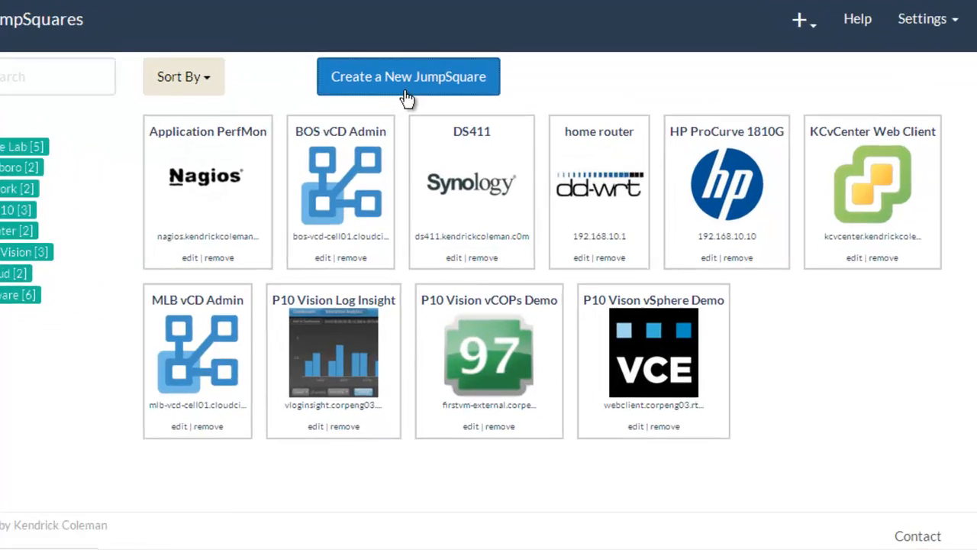
Destroy the demo tag under Settings > Tags, confirm the deletion, and return to the dashboard.
{"action": "left_click", "coordinate": [443, 142]}
{"action": "scroll", "coordinate": [534, 320], "scroll_direction": "down", "scroll_amount": 5}
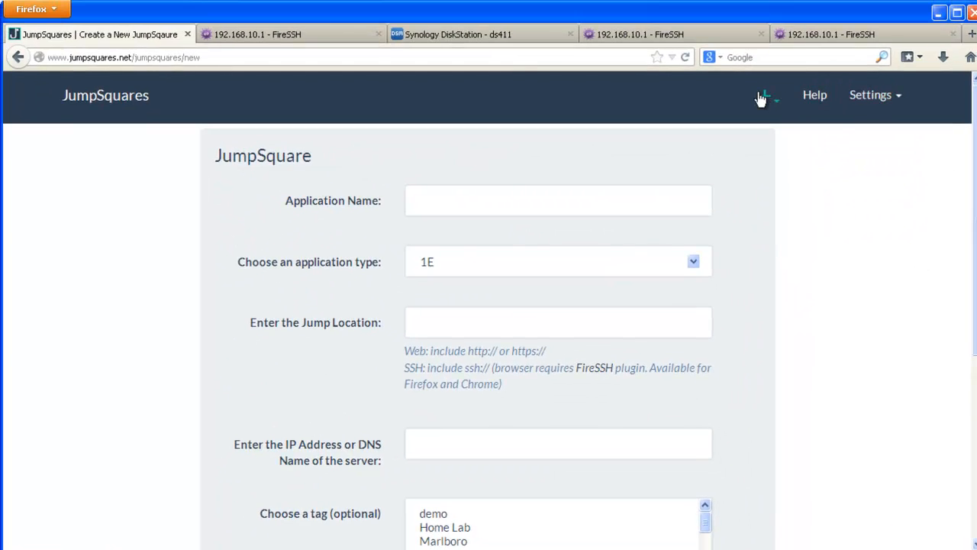
{"action": "left_click", "coordinate": [886, 114]}
{"action": "left_click", "coordinate": [866, 156]}
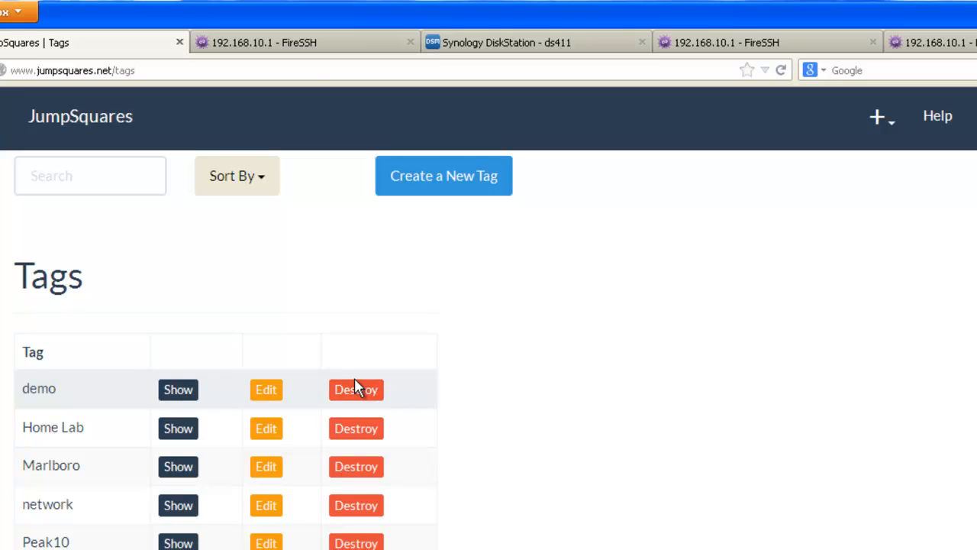
{"action": "left_click", "coordinate": [355, 389]}
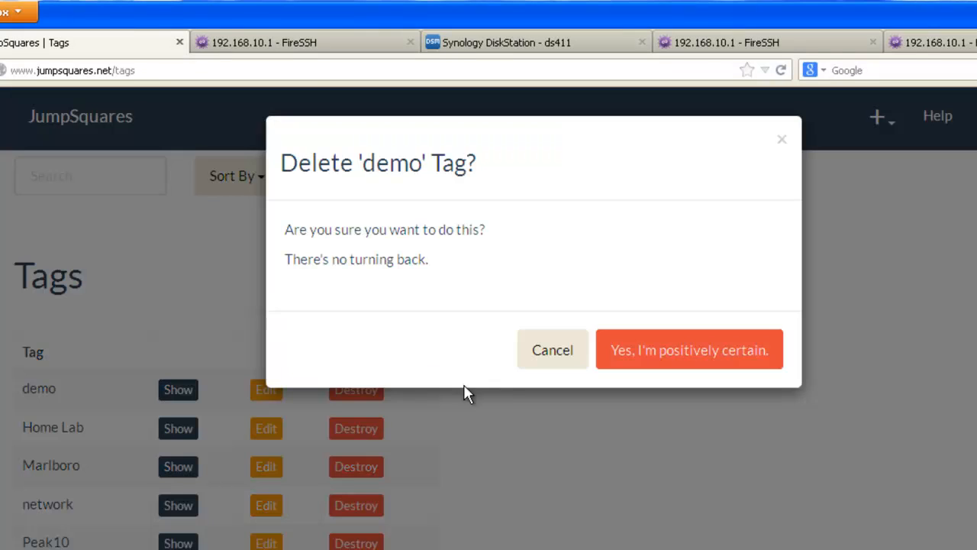
{"action": "left_click", "coordinate": [678, 351]}
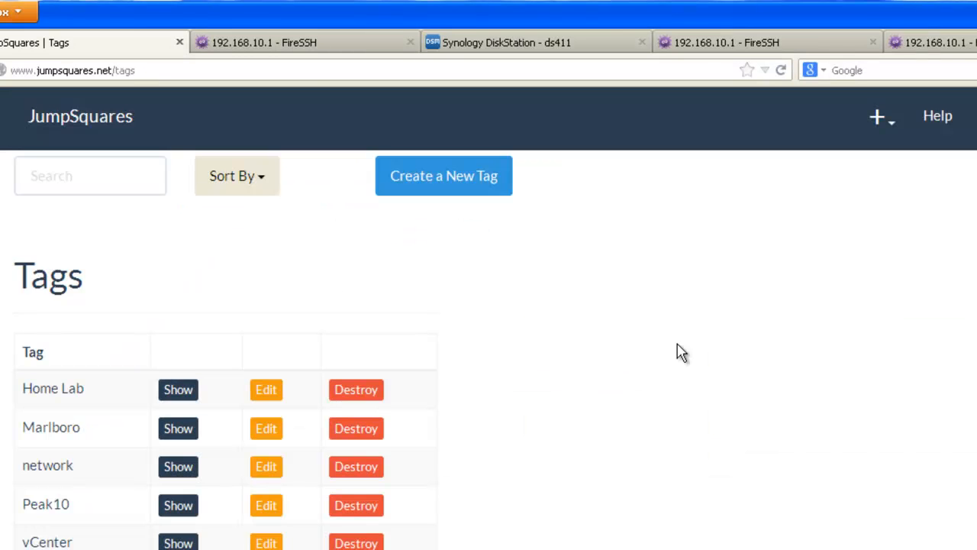
{"action": "left_click", "coordinate": [103, 122]}
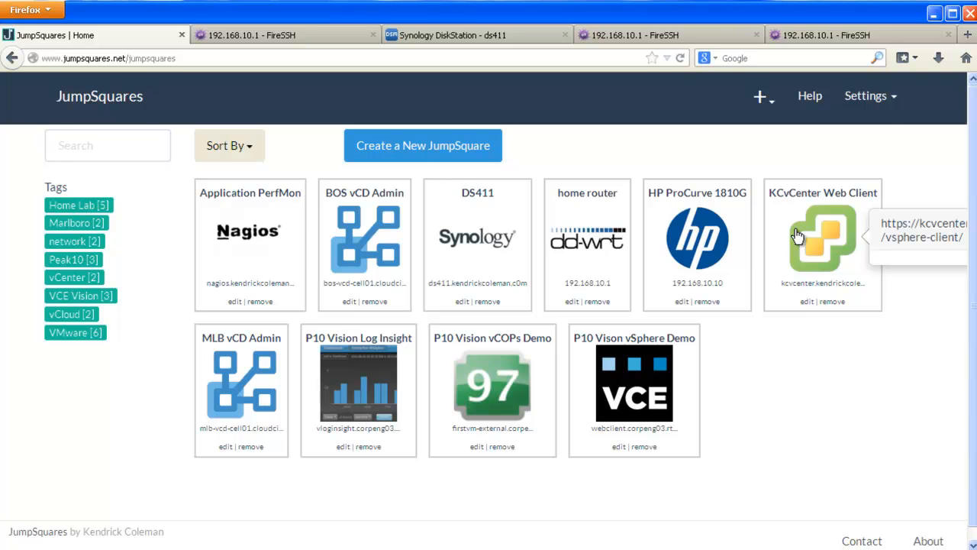
Search the application types for 'vmware', then bring up the Request a New Application Type form.
{"action": "left_click", "coordinate": [857, 96]}
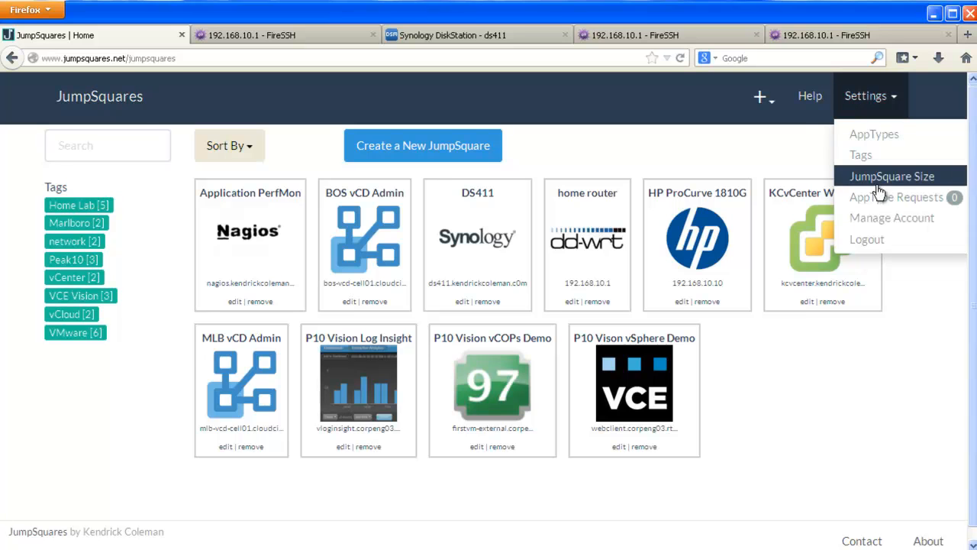
{"action": "left_click", "coordinate": [871, 137]}
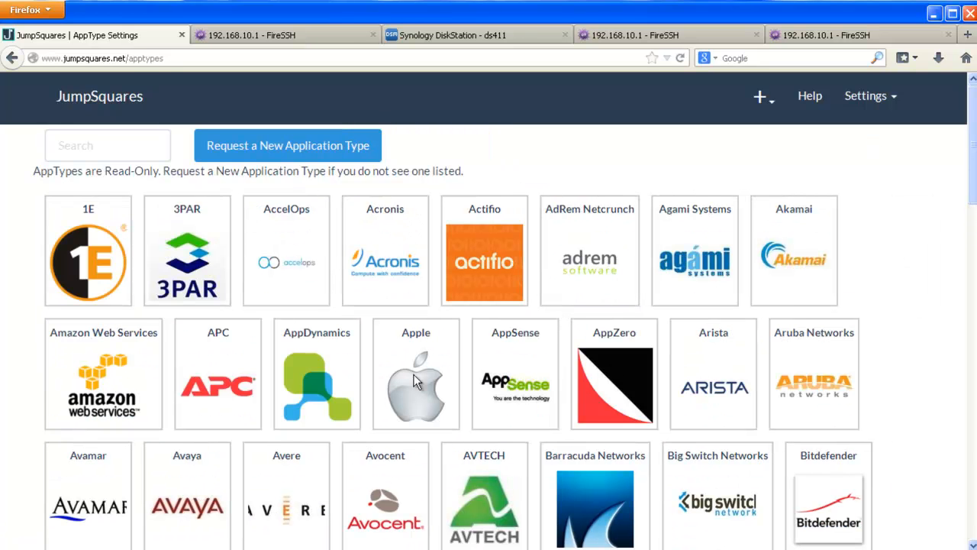
{"action": "left_click", "coordinate": [67, 139]}
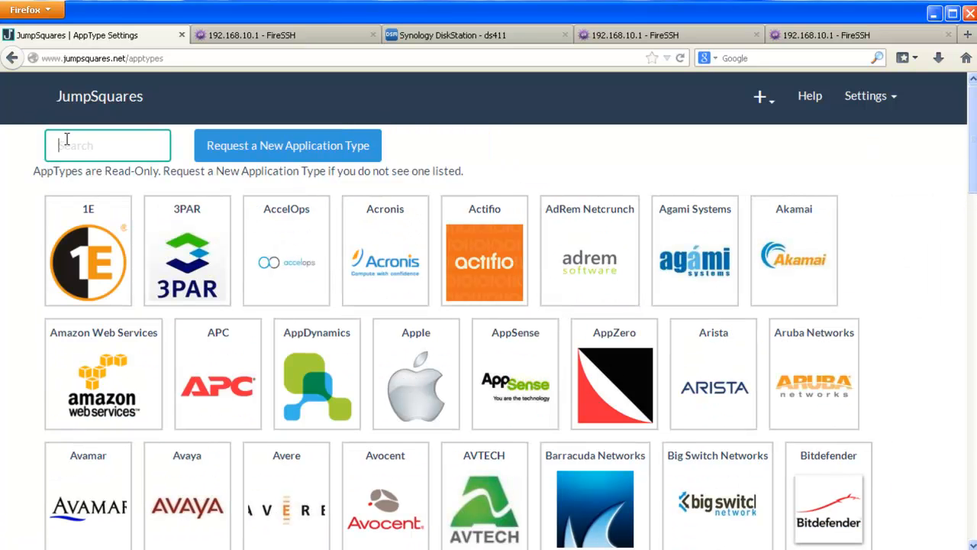
{"action": "type", "text": "vmware"}
{"action": "key", "text": "Return"}
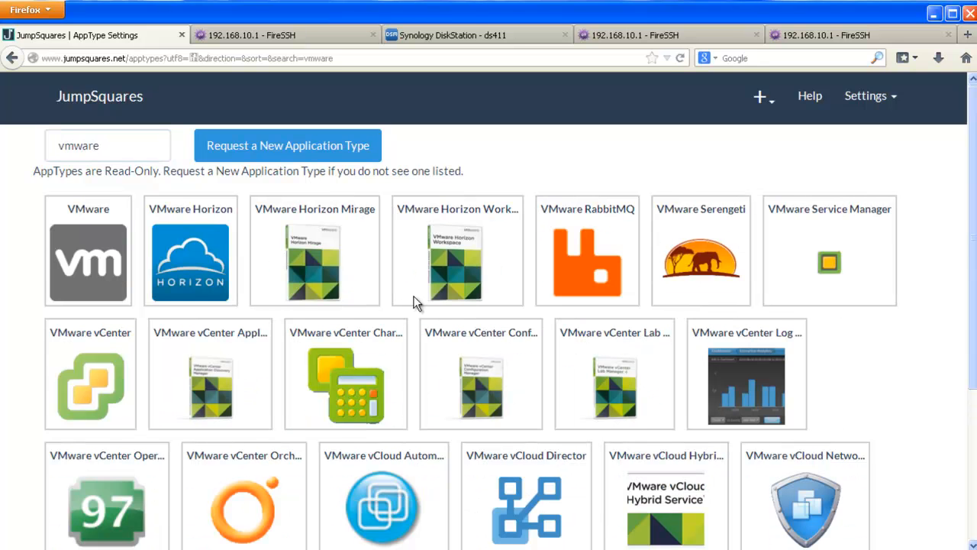
{"action": "scroll", "coordinate": [413, 297], "scroll_direction": "down", "scroll_amount": 3}
{"action": "scroll", "coordinate": [412, 301], "scroll_direction": "up", "scroll_amount": 3}
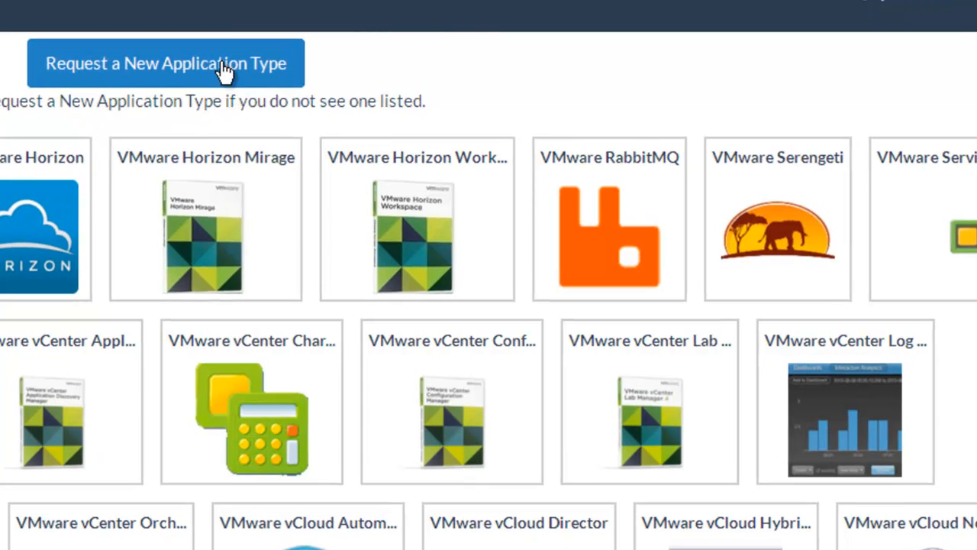
{"action": "left_click", "coordinate": [222, 65]}
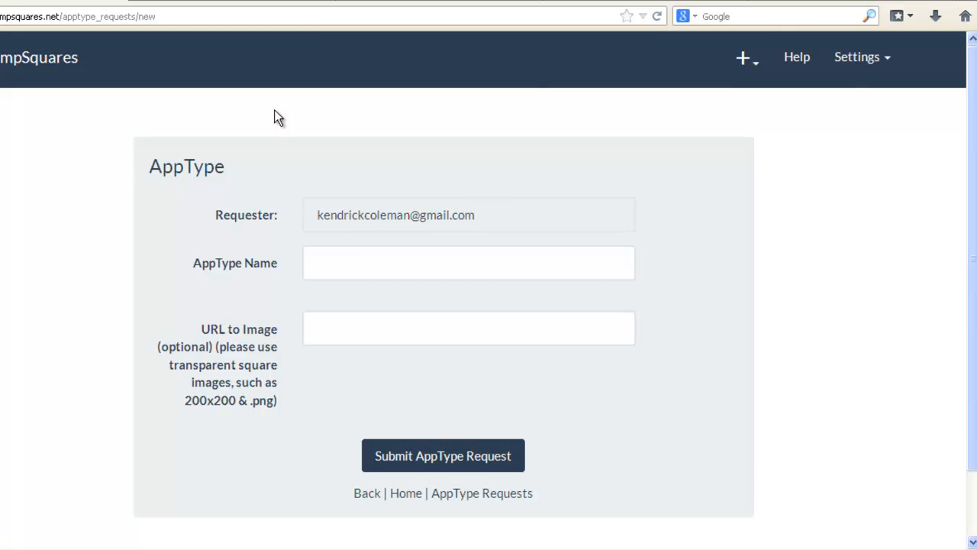
Briefly check the create and settings menus, then return to the JumpSquares dashboard.
{"action": "left_click", "coordinate": [744, 61]}
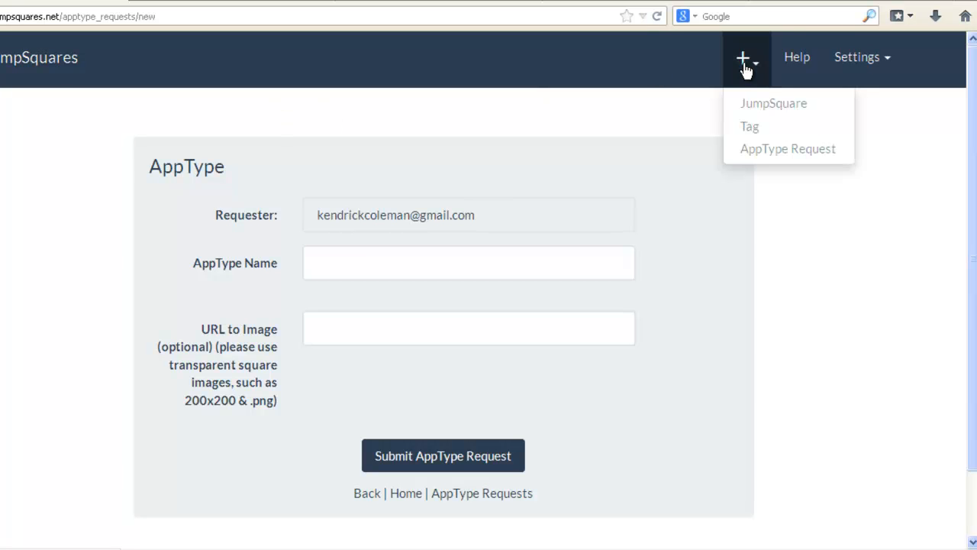
{"action": "left_click", "coordinate": [767, 149]}
{"action": "left_click", "coordinate": [889, 55]}
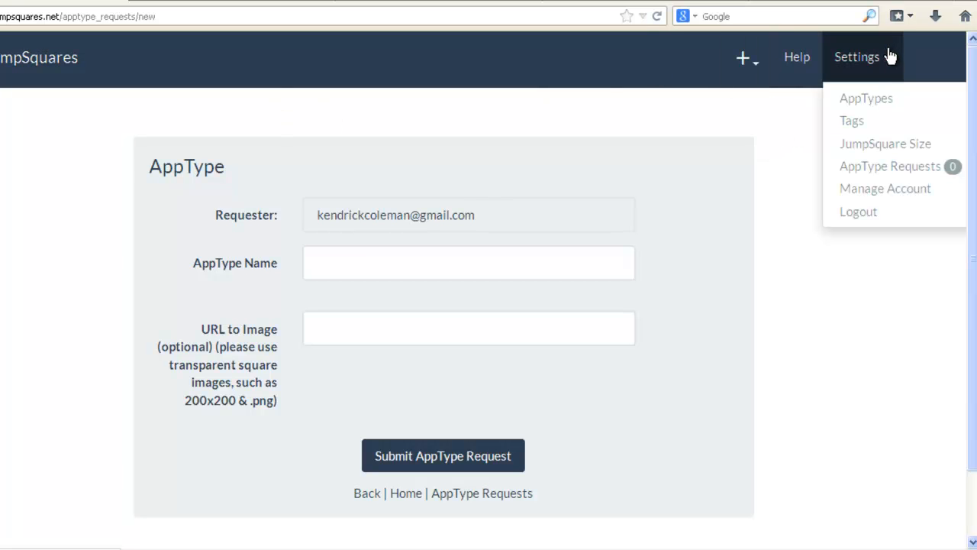
{"action": "left_click", "coordinate": [38, 72]}
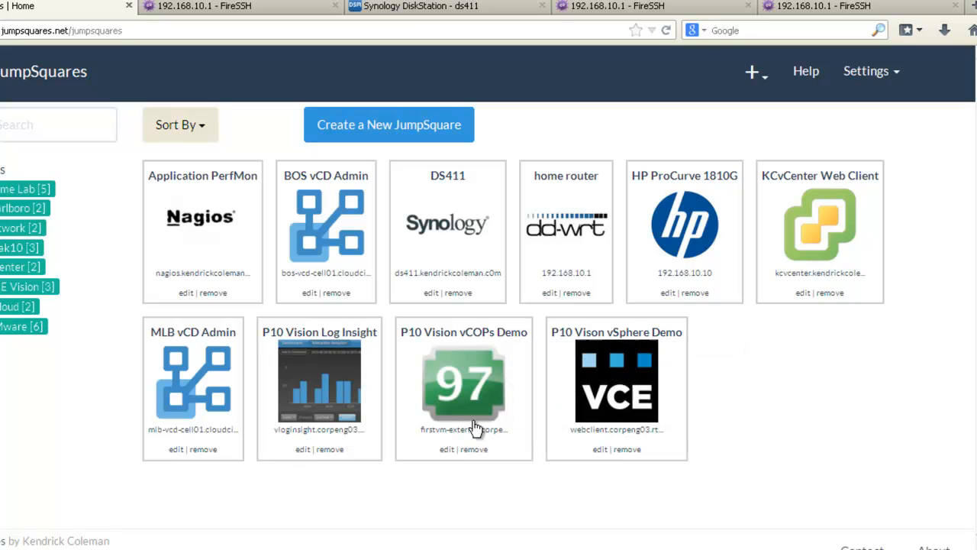
Set the JumpSquare size to xsmall with name length 15 and IP/DNS length 18, then go home.
{"action": "left_click", "coordinate": [870, 71]}
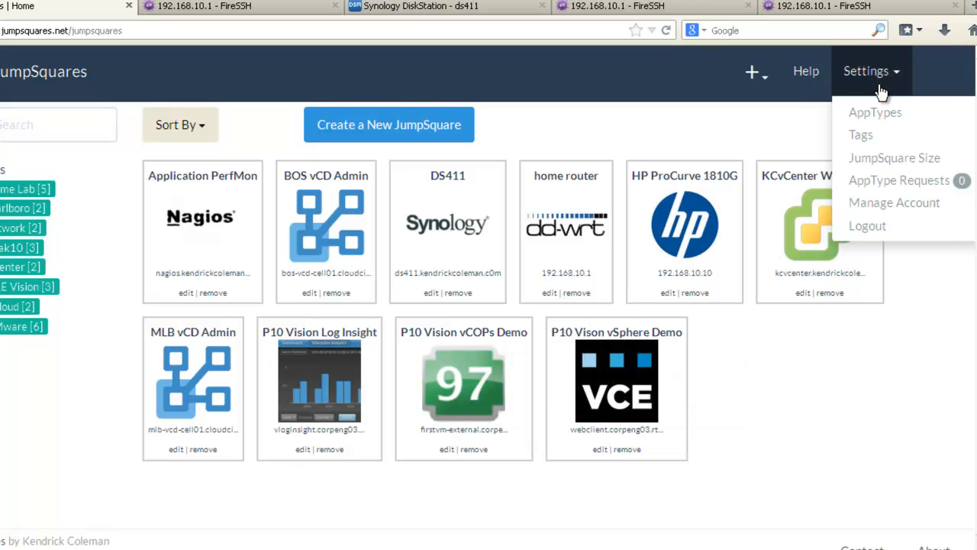
{"action": "left_click", "coordinate": [884, 157]}
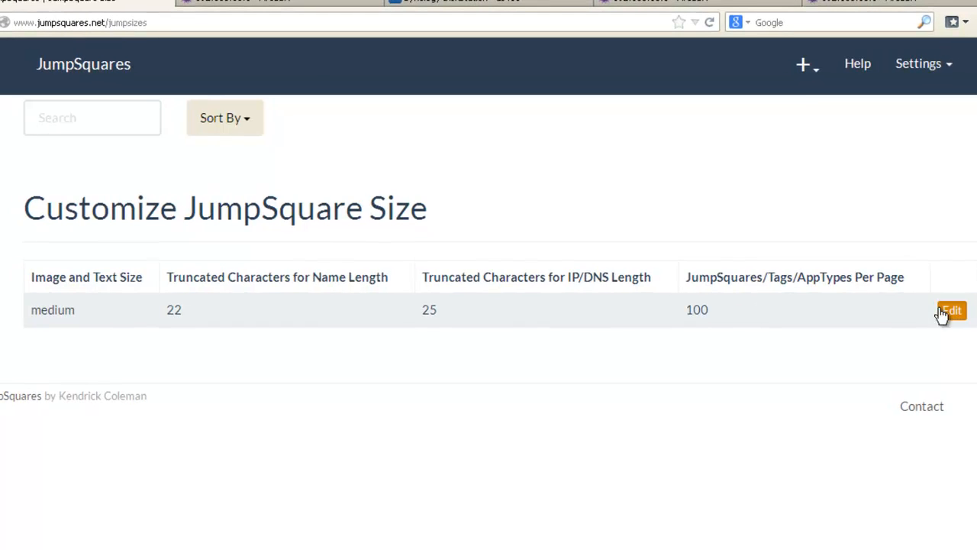
{"action": "left_click", "coordinate": [947, 311]}
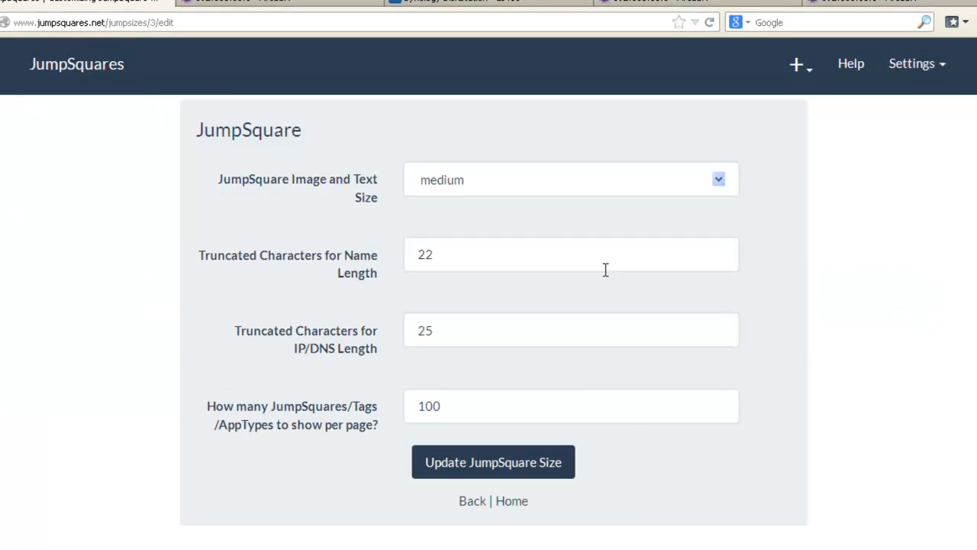
{"action": "left_click", "coordinate": [505, 175]}
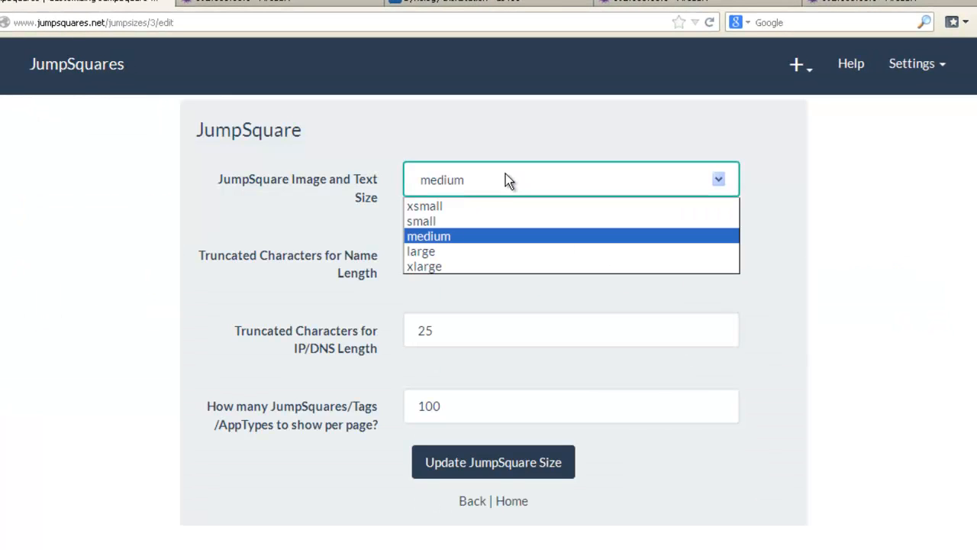
{"action": "left_click", "coordinate": [482, 209]}
{"action": "left_click_drag", "start_coordinate": [445, 257], "coordinate": [397, 258]}
{"action": "type", "text": "15"}
{"action": "key", "text": "Tab"}
{"action": "type", "text": "18"}
{"action": "key", "text": "Tab"}
{"action": "key", "text": "Tab"}
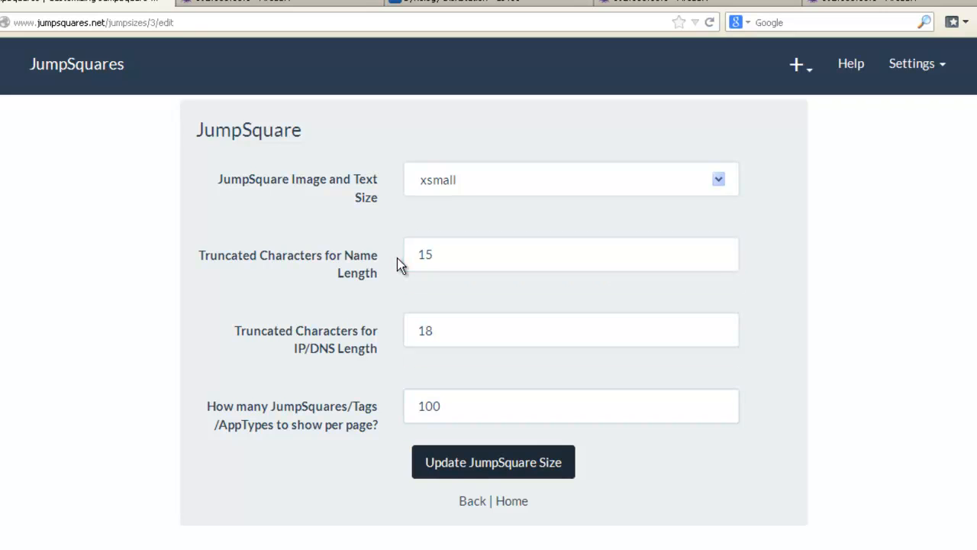
{"action": "key", "text": "Return"}
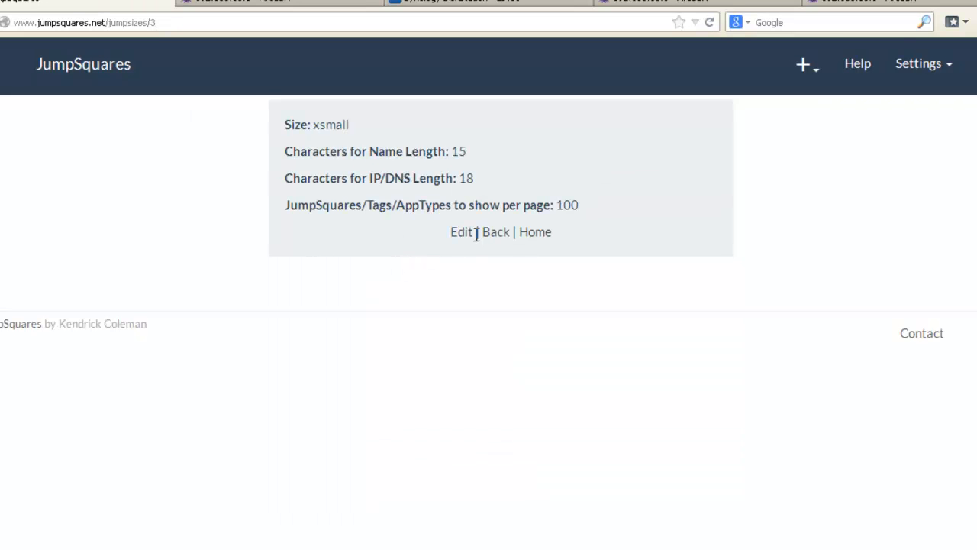
{"action": "left_click", "coordinate": [543, 231]}
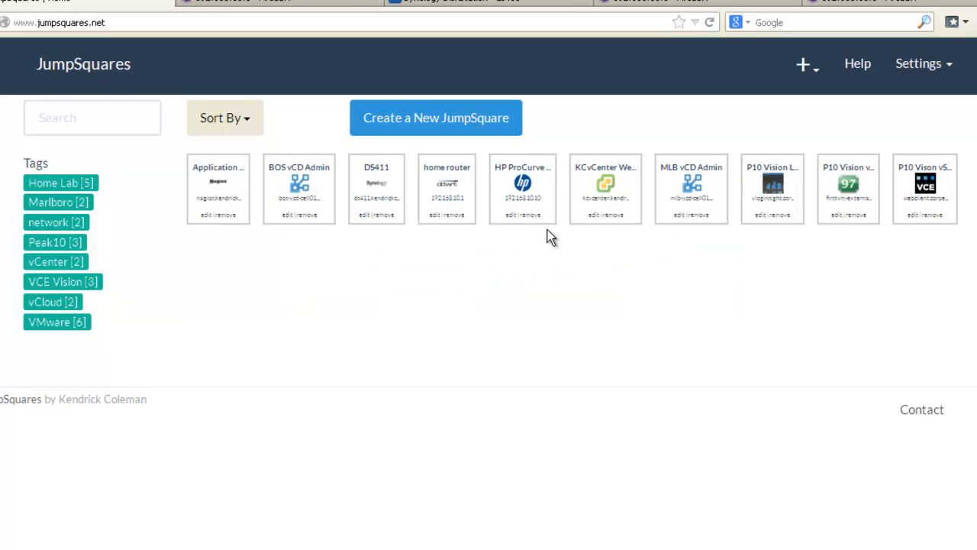
{"action": "left_click", "coordinate": [910, 65]}
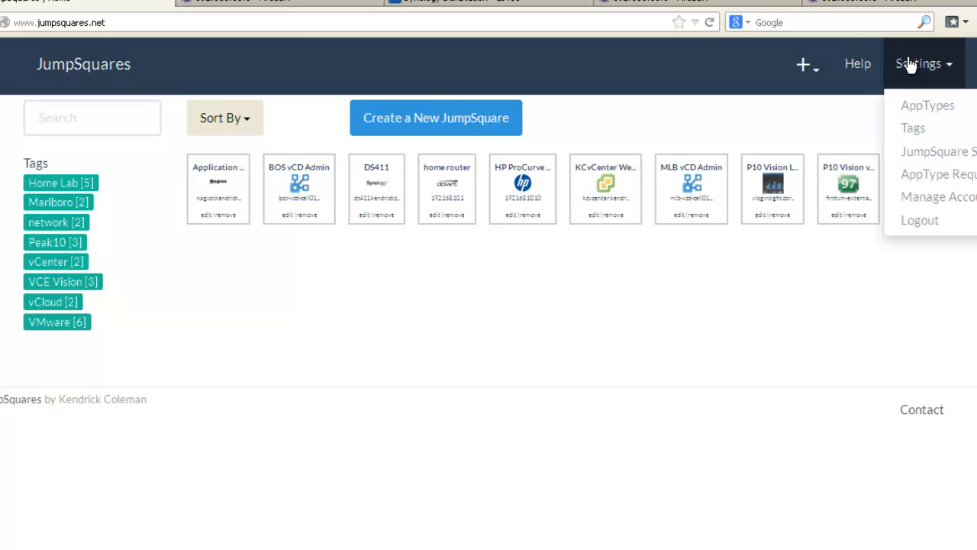
{"action": "left_click", "coordinate": [924, 174]}
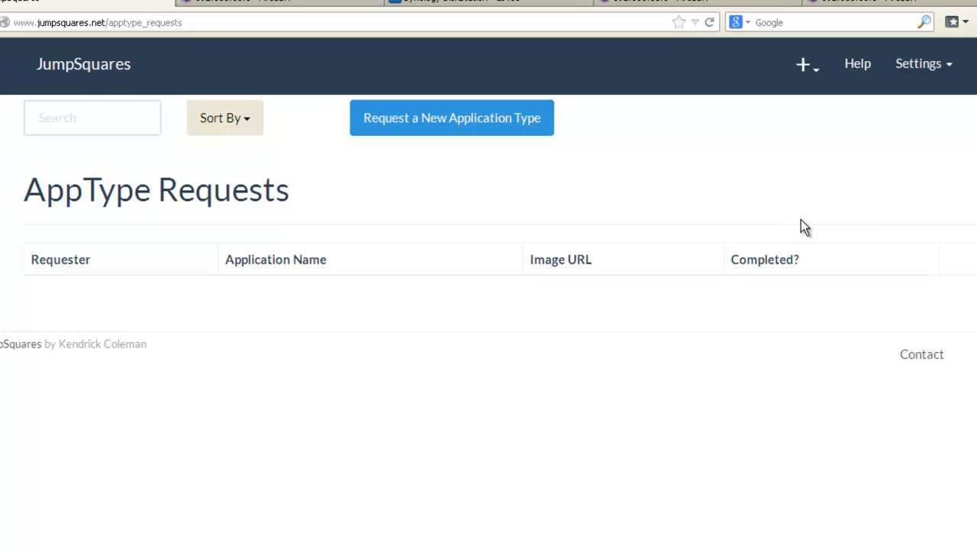
{"action": "left_click", "coordinate": [920, 67]}
{"action": "left_click", "coordinate": [920, 196]}
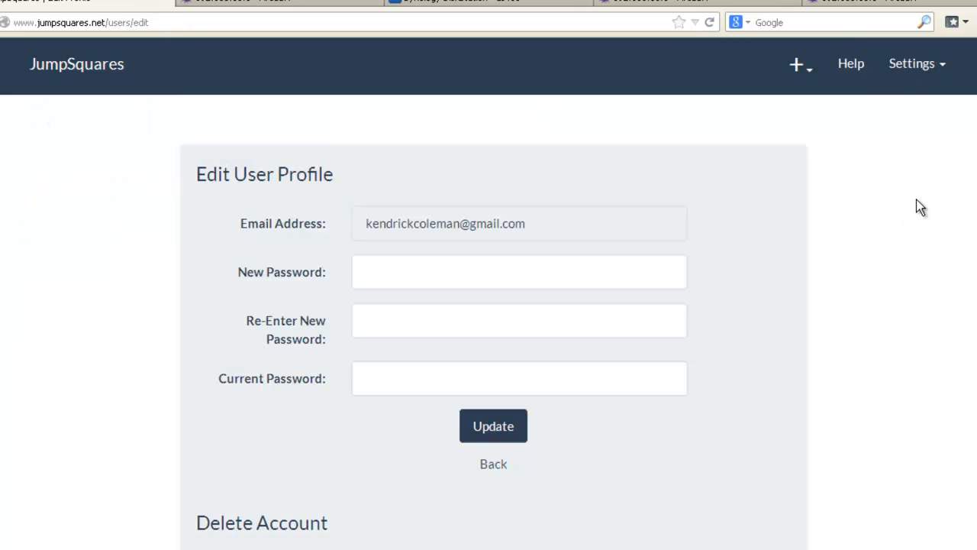
{"action": "scroll", "coordinate": [767, 362], "scroll_direction": "down", "scroll_amount": 3}
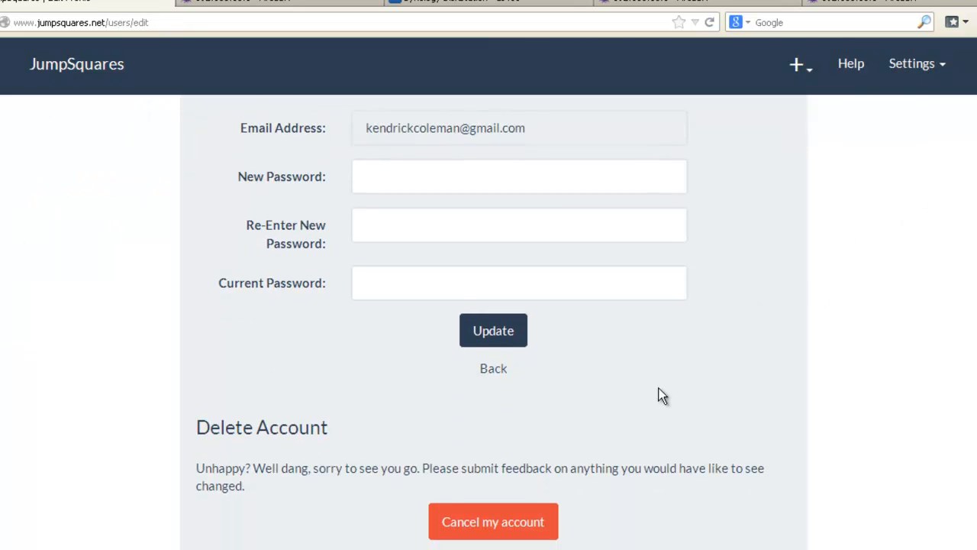
{"action": "scroll", "coordinate": [566, 456], "scroll_direction": "up", "scroll_amount": 3}
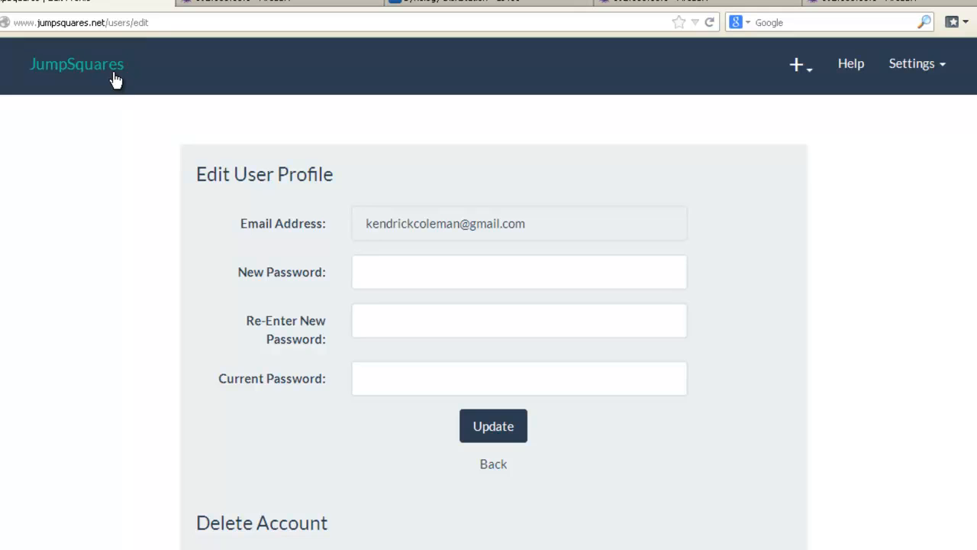
{"action": "left_click", "coordinate": [115, 79]}
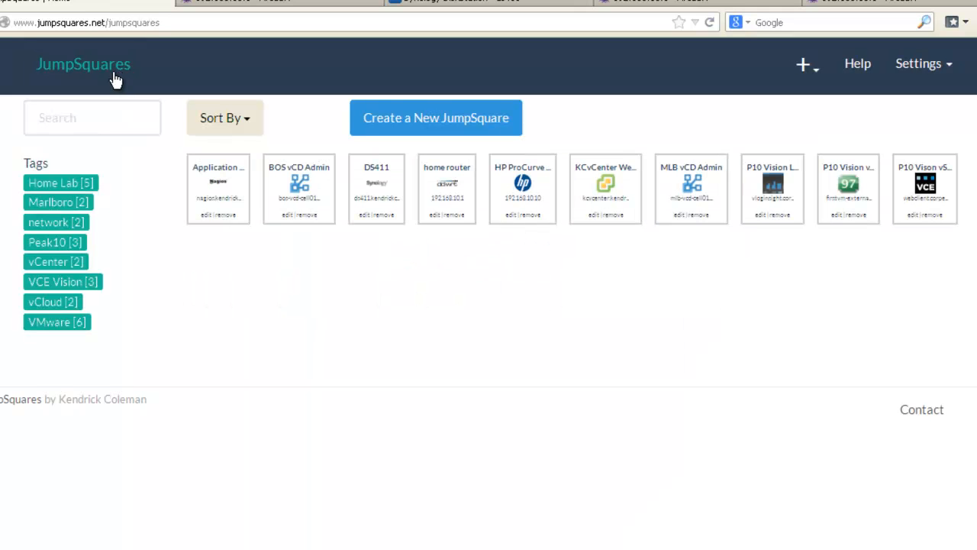